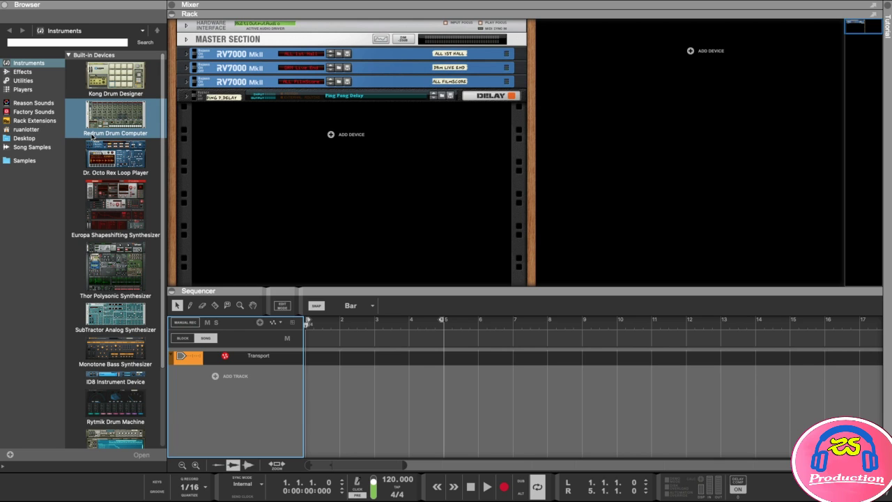
- Add a Redrum Drum Computer to the rack and load the House Kit 03 patch into it
left_click_drag(117, 112, 339, 126)
left_click_drag(496, 291, 496, 337)
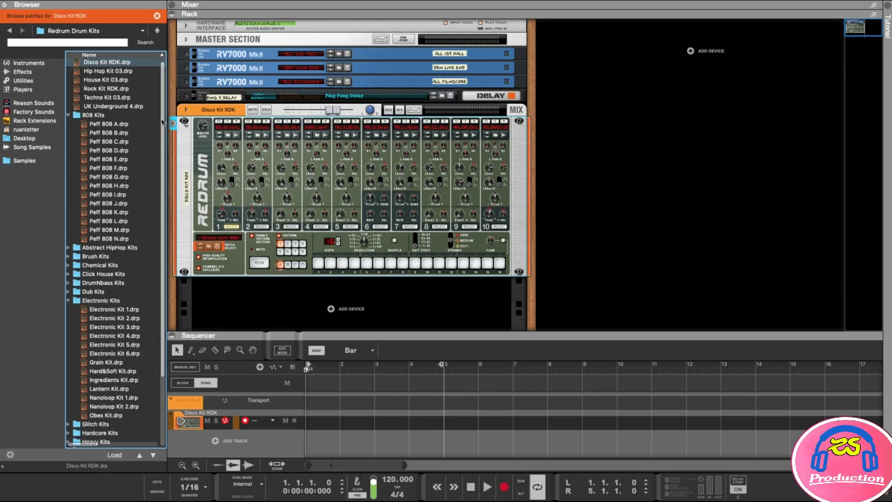
left_click(93, 81)
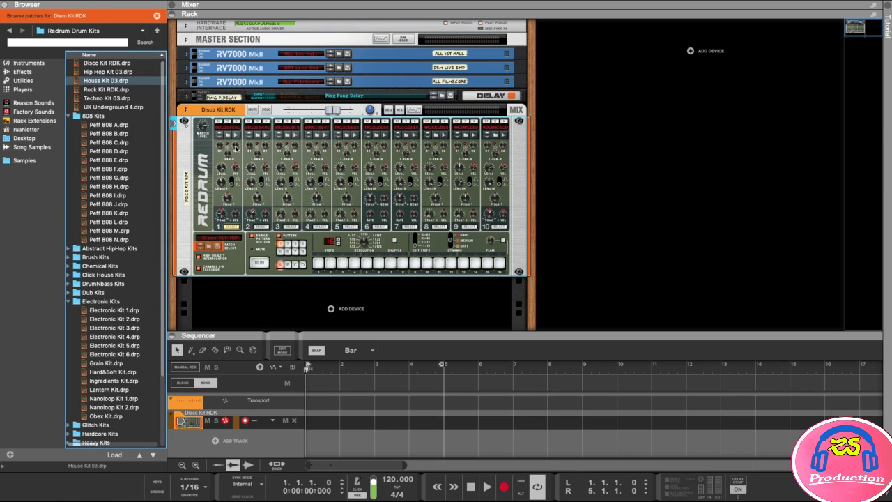
left_click_drag(84, 83, 348, 193)
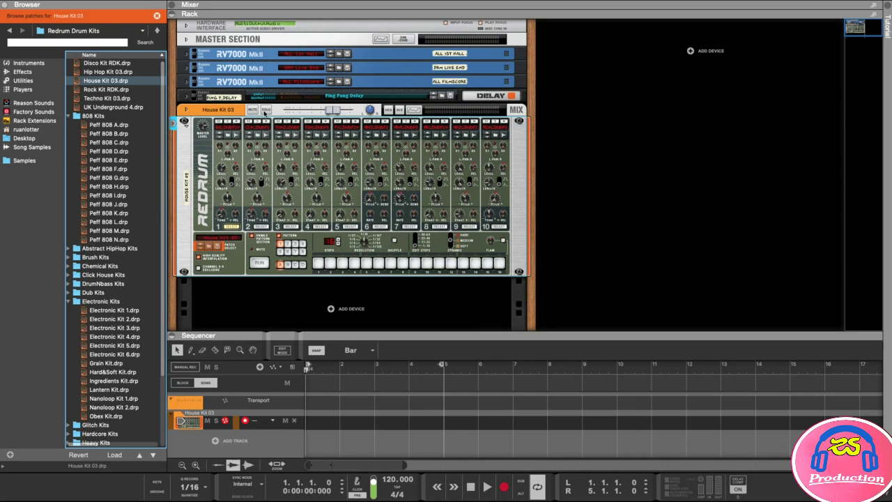
- Audition the drum sound on Redrum channel 1
left_click(236, 123)
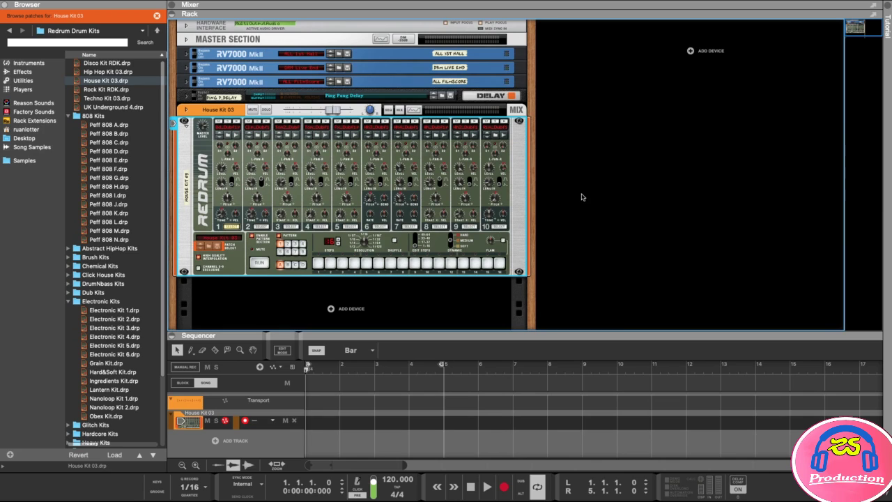
scroll(581, 193, "down", 2)
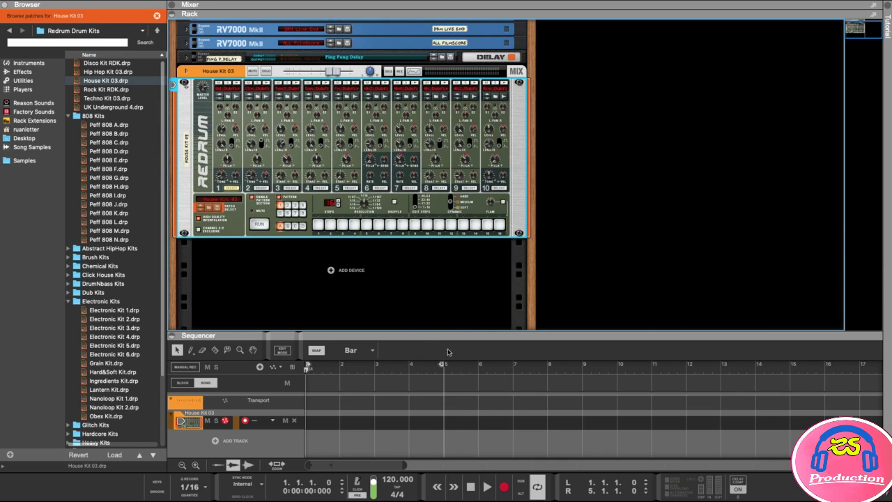
left_click_drag(392, 331, 402, 291)
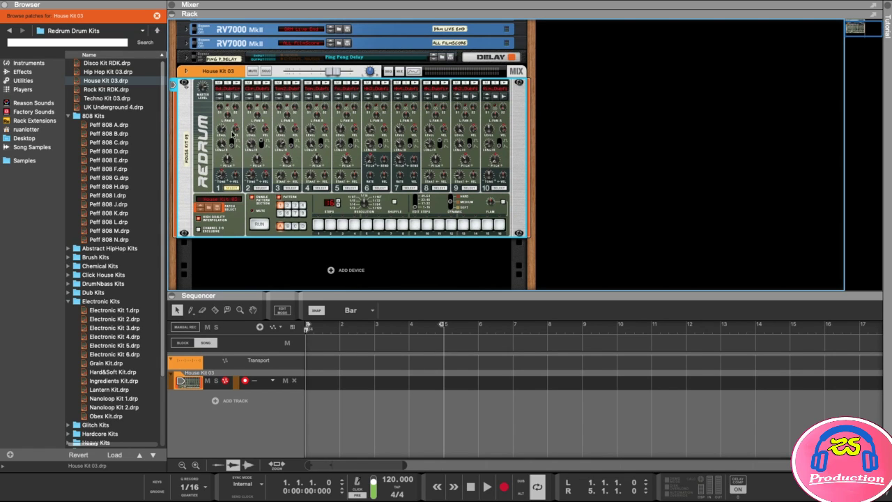
left_click(237, 85)
left_click(236, 85)
left_click(236, 85)
- Switch the Redrum channel selection between channels 1, 2 and 3, finishing with channel 1 selected
left_click(261, 188)
left_click(290, 188)
left_click(261, 188)
left_click(232, 188)
left_click(269, 189)
left_click(235, 189)
left_click(291, 188)
left_click(261, 188)
left_click(232, 188)
- Program the channel 1 drum on steps 1, 5, 9 and 13 and play the pattern back
left_click(317, 225)
left_click(366, 224)
left_click(414, 225)
left_click(462, 224)
left_click(262, 225)
left_click(261, 225)
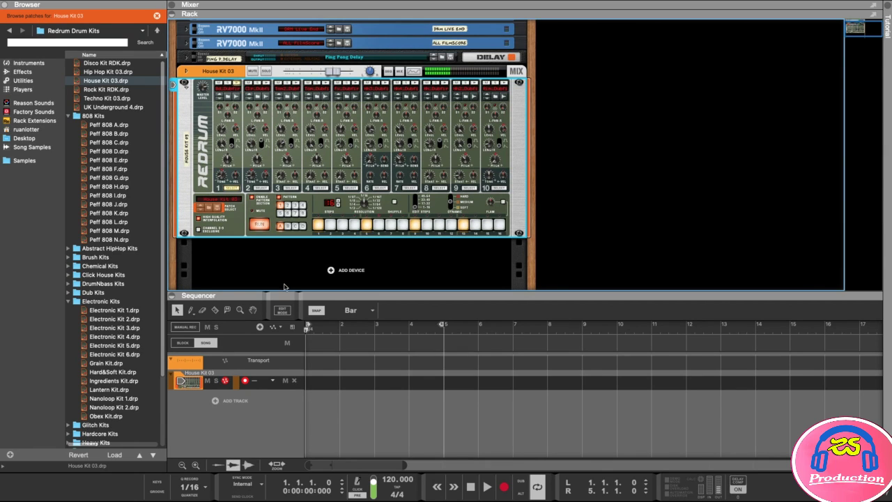
key("space")
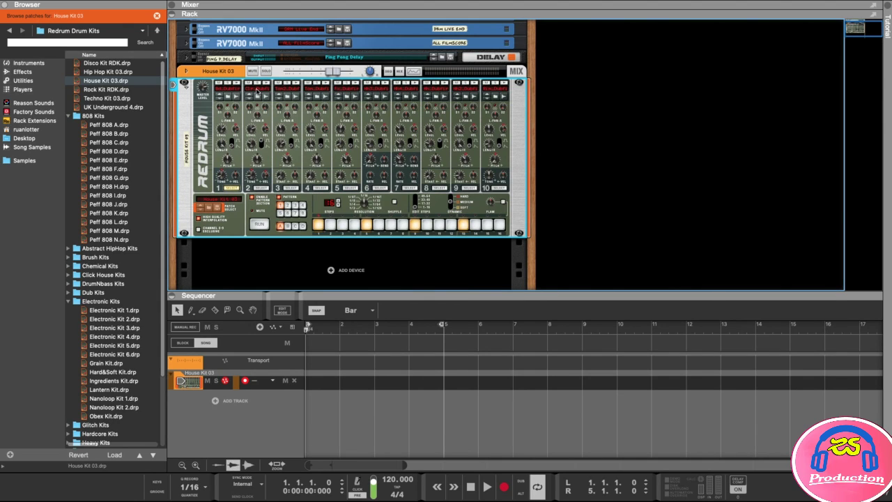
- Audition the drum sounds on Redrum channels 9, 10, 8 and 7
left_click(474, 83)
left_click(503, 84)
left_click(447, 85)
left_click(447, 85)
left_click(415, 85)
left_click(415, 85)
left_click(415, 85)
left_click(416, 85)
left_click(415, 85)
- Program the channel 7 drum on steps 3, 7, 11 and 15 and play the pattern back
left_click(410, 188)
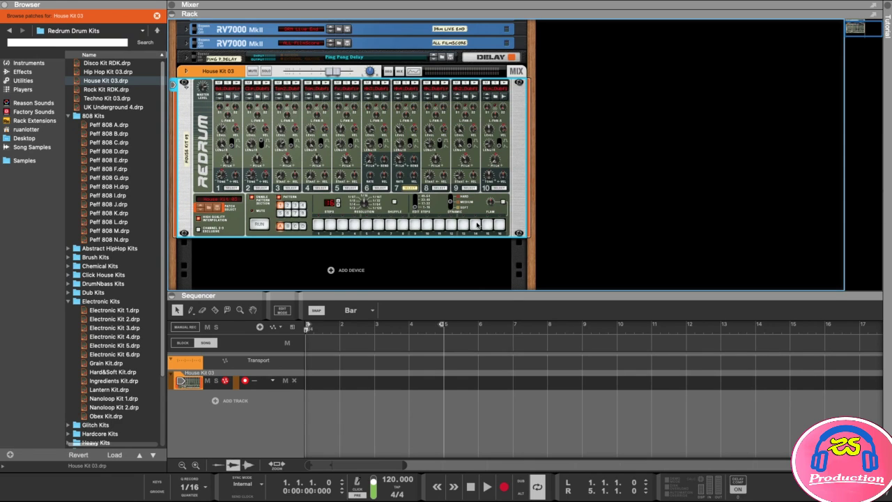
left_click(229, 189)
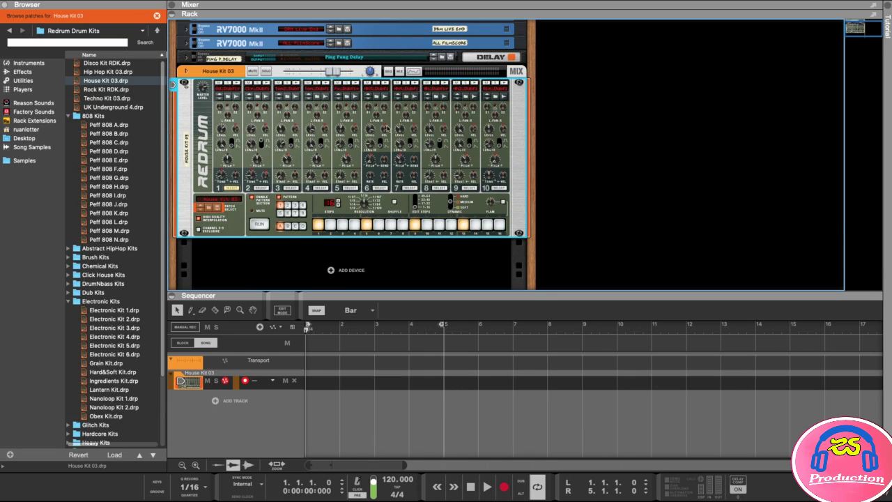
left_click(408, 188)
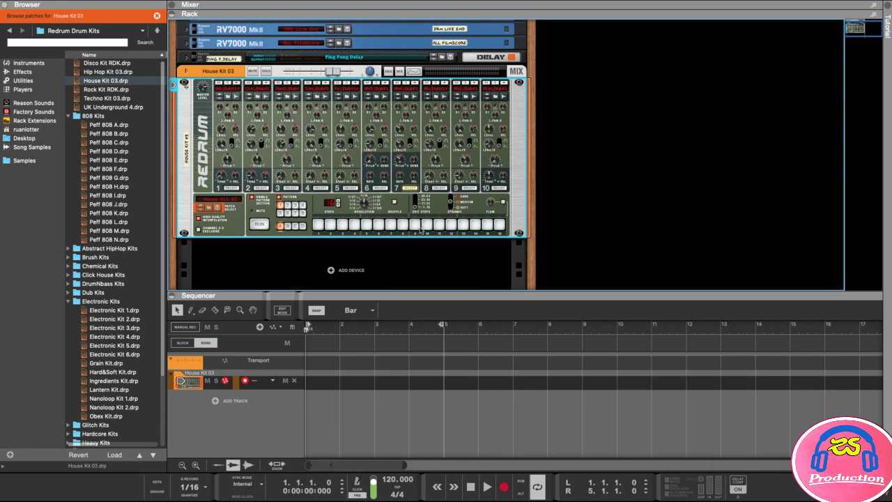
left_click(342, 225)
left_click(392, 226)
left_click(439, 225)
left_click(487, 224)
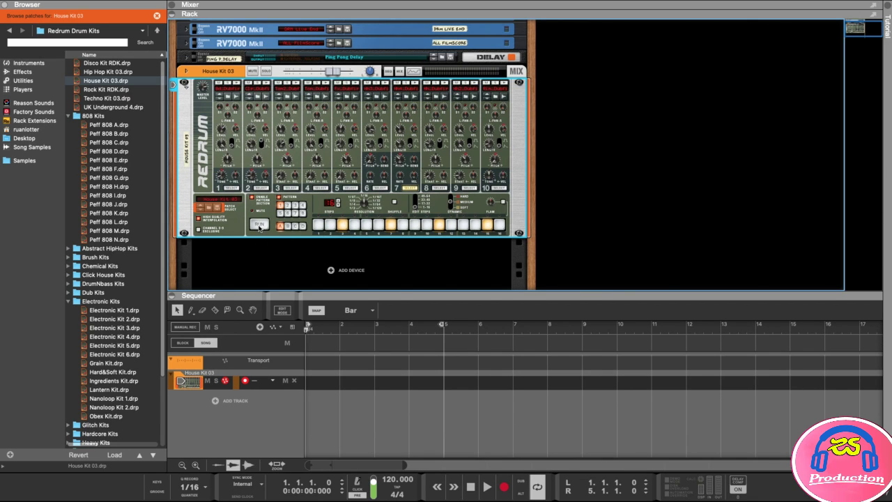
left_click(258, 224)
left_click(259, 224)
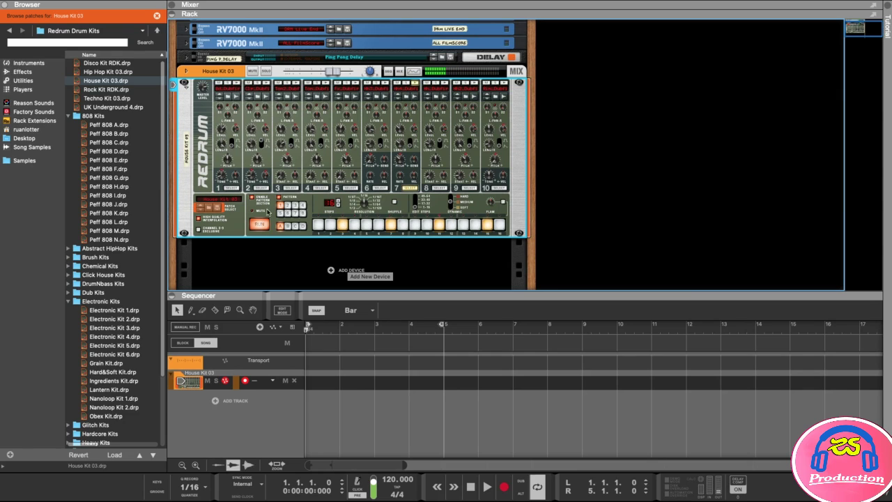
left_click(259, 225)
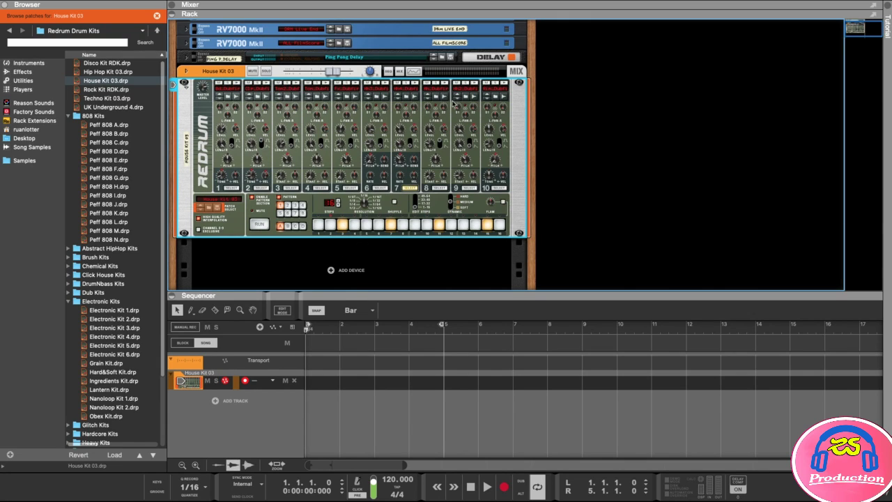
- Audition the drum sound on channel 8 and select that channel for step programming
left_click(446, 86)
left_click(446, 86)
left_click(446, 86)
left_click(450, 88)
left_click(440, 189)
left_click(446, 85)
left_click(446, 87)
left_click(449, 89)
- Program the channel 8 drum on every odd step from 1 to 15 and play the pattern back
left_click(320, 227)
left_click(342, 225)
left_click(366, 225)
left_click(391, 225)
left_click(415, 225)
left_click(439, 225)
left_click(463, 225)
left_click(487, 226)
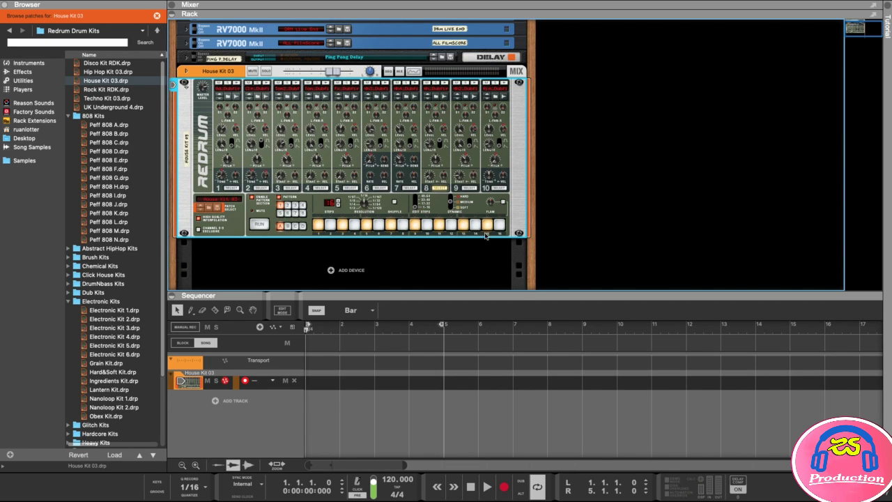
left_click(259, 224)
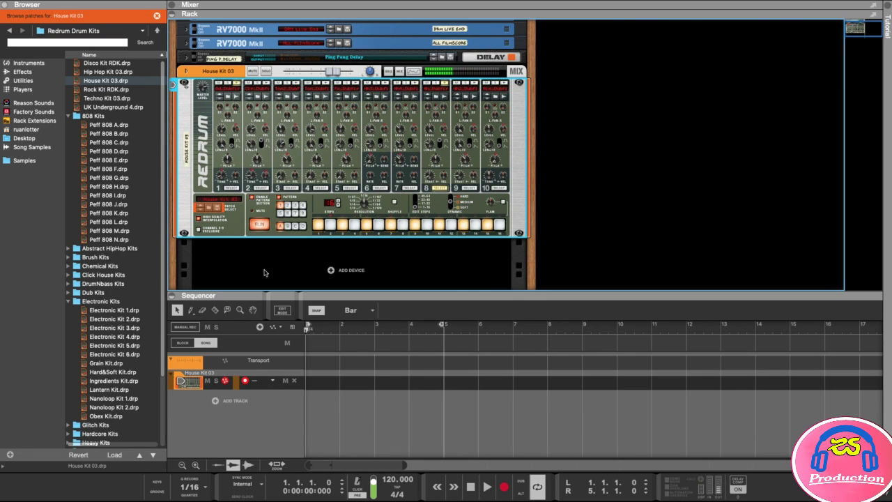
left_click(255, 223)
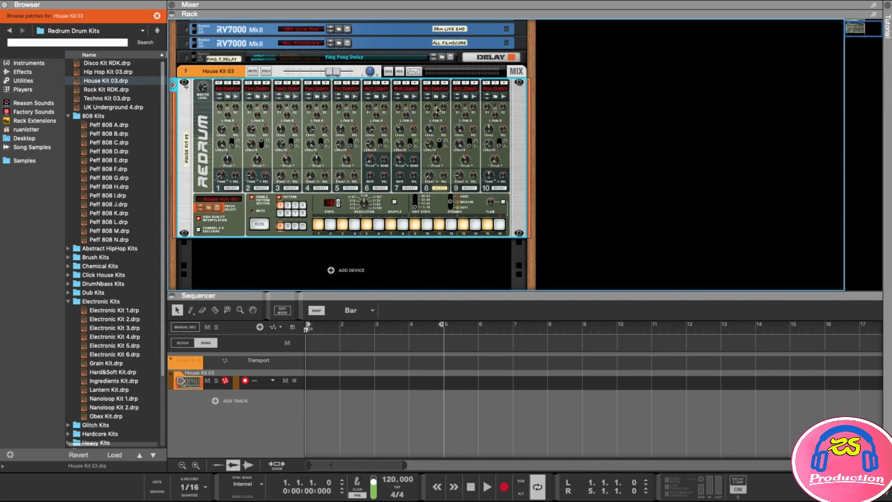
- Audition the drum sounds on Redrum channels 10, 9, 8, 7 and 6
left_click(505, 84)
left_click(505, 84)
left_click(475, 85)
left_click(445, 84)
left_click(415, 85)
left_click(385, 85)
left_click(388, 85)
left_click(387, 84)
left_click(387, 84)
- Program the channel 6 drum on steps 5 and 13 and play the pattern back
left_click(377, 187)
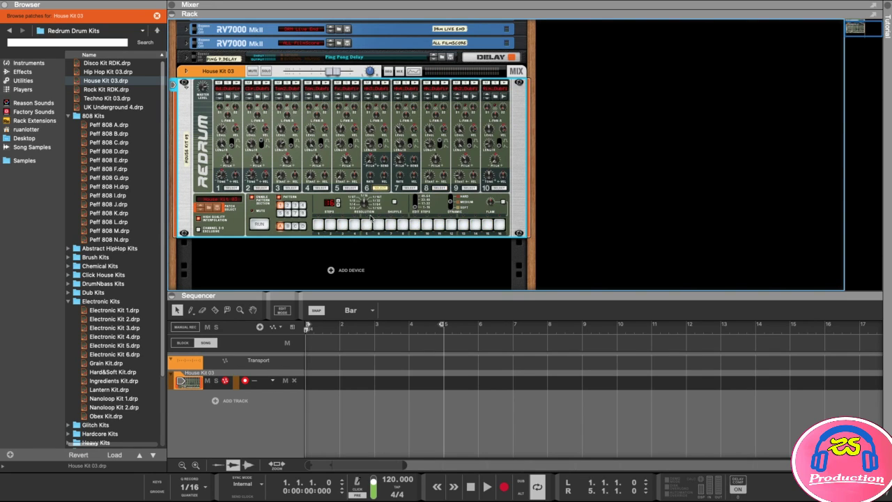
left_click(366, 224)
left_click(463, 225)
left_click(259, 224)
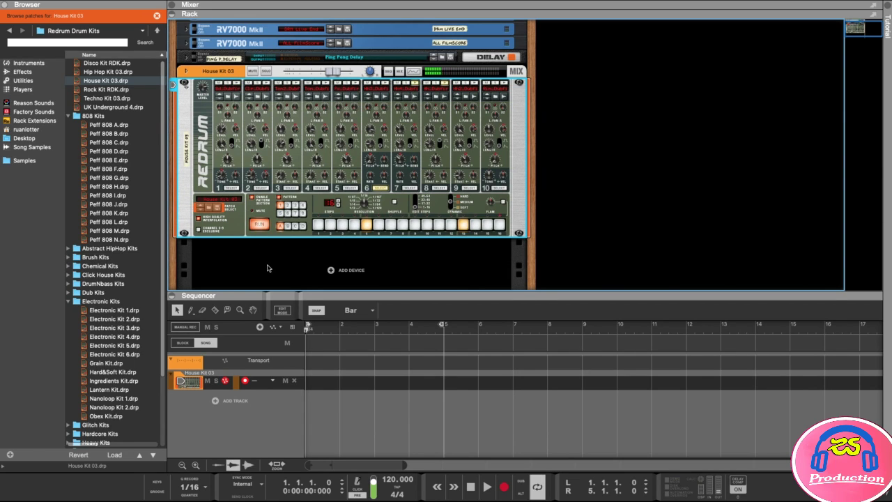
left_click(258, 224)
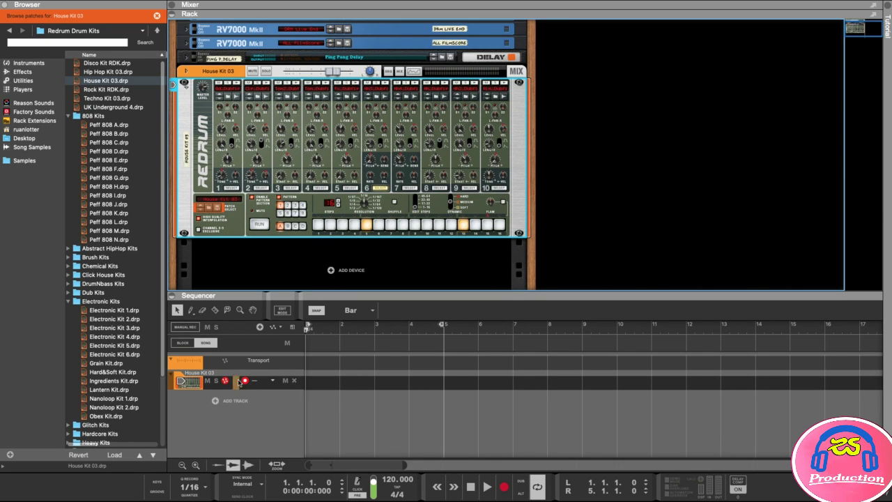
- Add a Pattern Select lane to the House Kit 03 track and set the right loop locator to bar 2
left_click(293, 328)
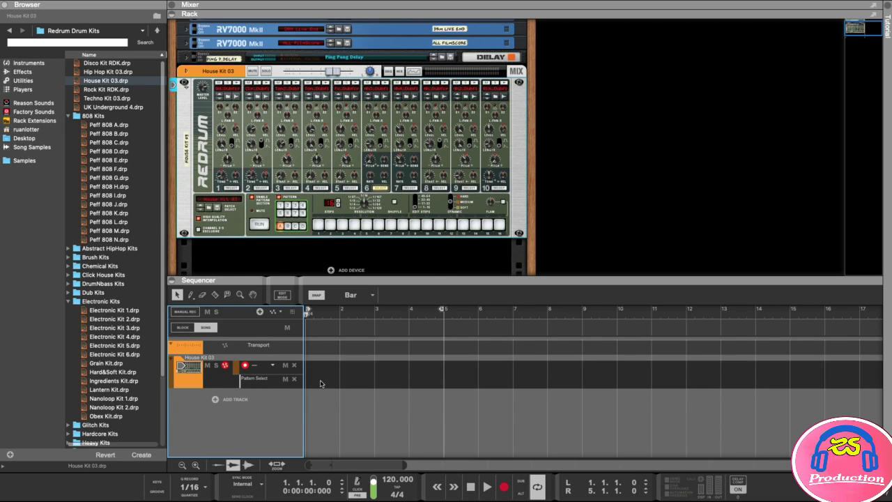
left_click_drag(444, 311, 340, 311)
left_click_drag(406, 465, 341, 464)
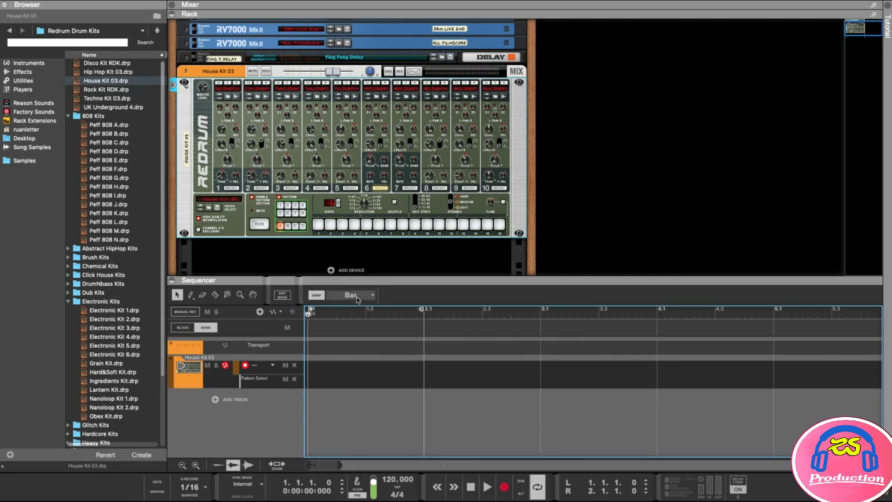
- Create a one-bar A1 pattern clip at bar 1 on the Pattern Select lane and play it back
double_click(337, 384)
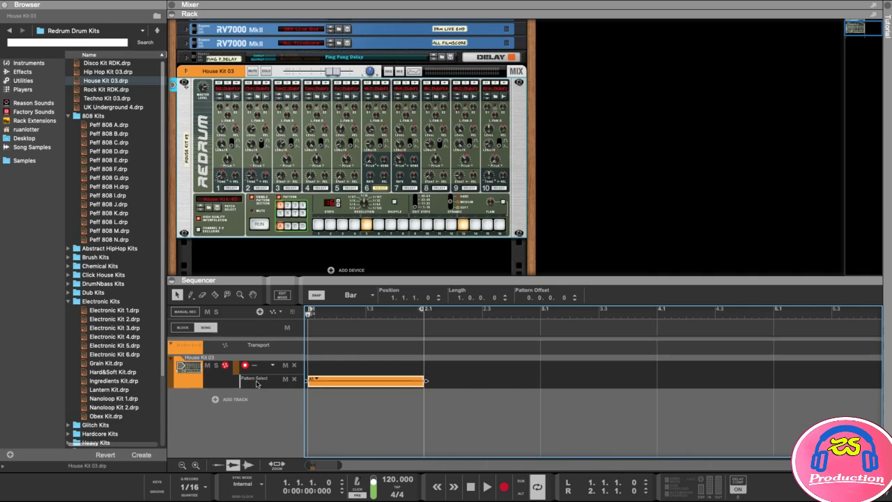
left_click(315, 379)
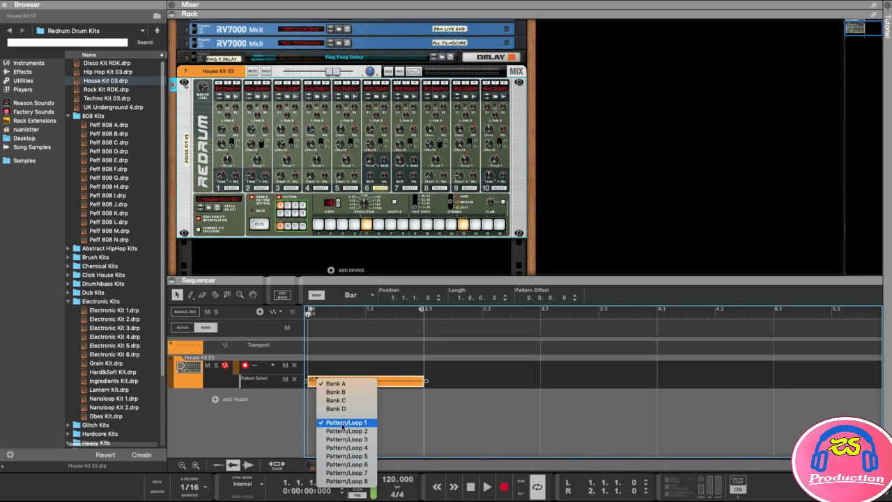
left_click(413, 421)
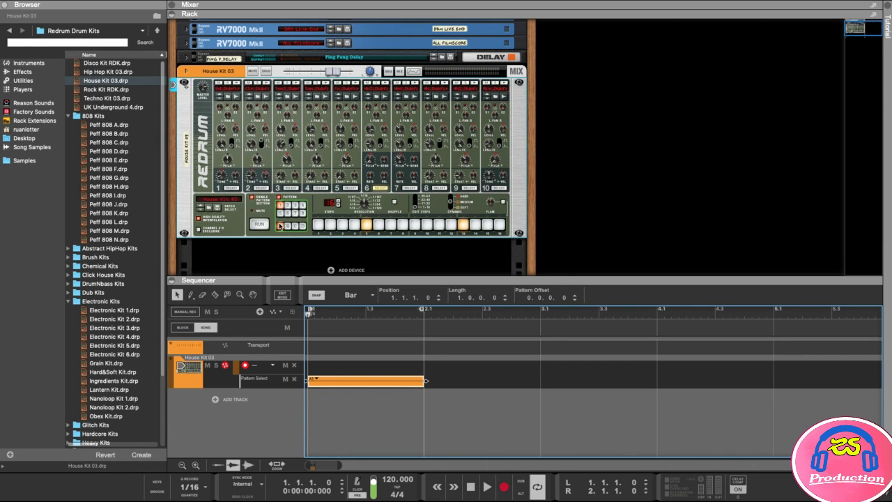
left_click(487, 486)
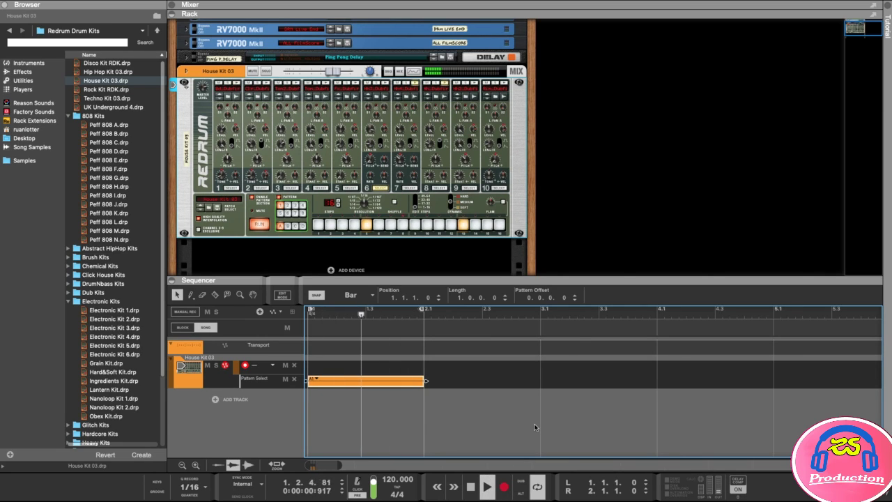
key("space")
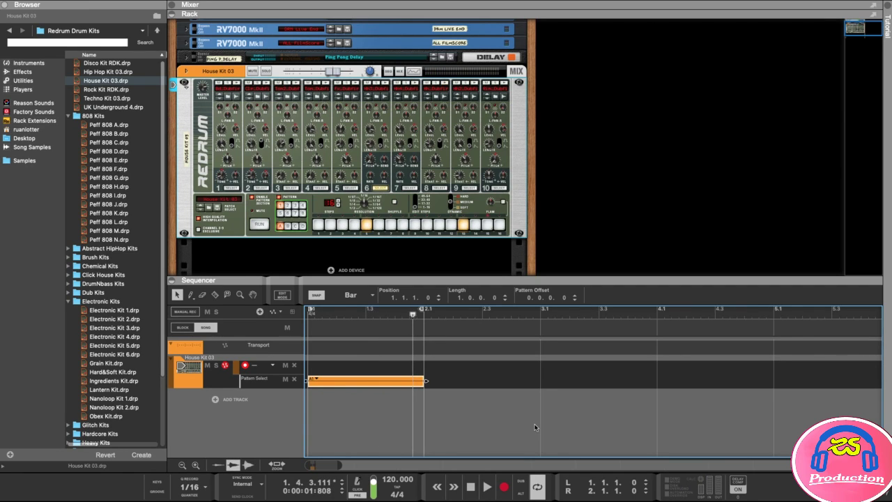
- Extend the loop's right locator to bar 3 and switch Redrum to the empty pattern 2 in bank A
left_click_drag(423, 313, 536, 313)
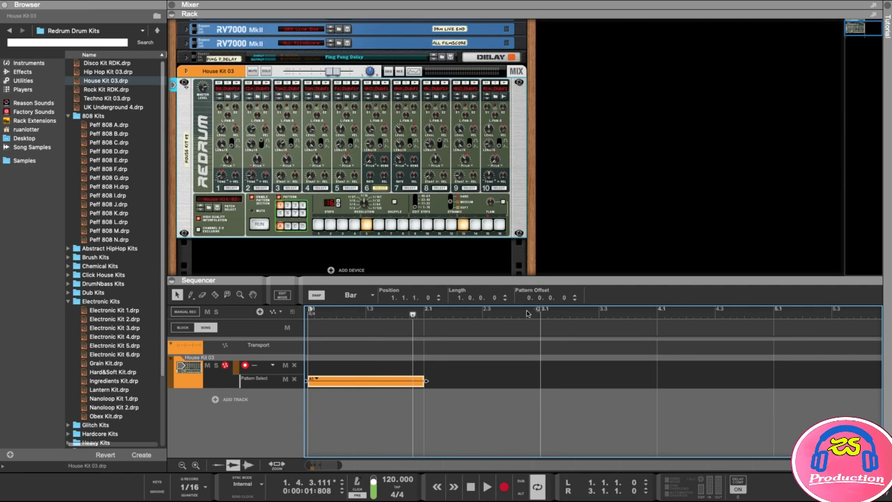
left_click(460, 381)
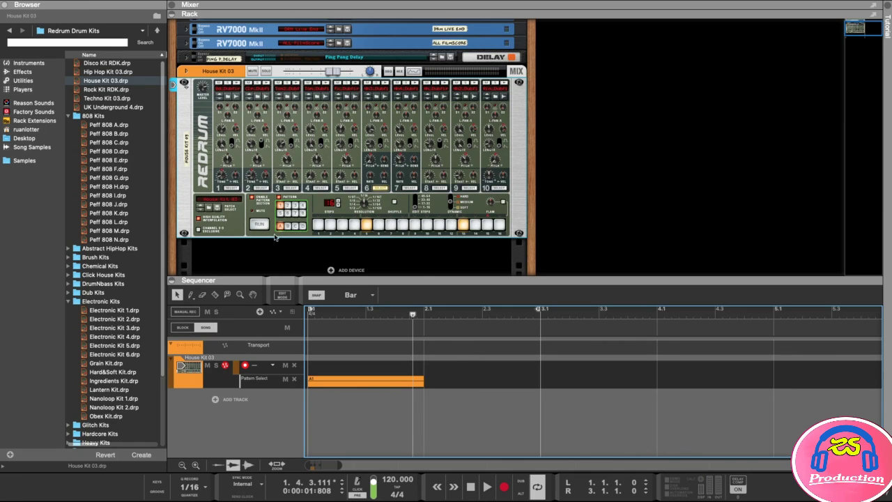
left_click(289, 206)
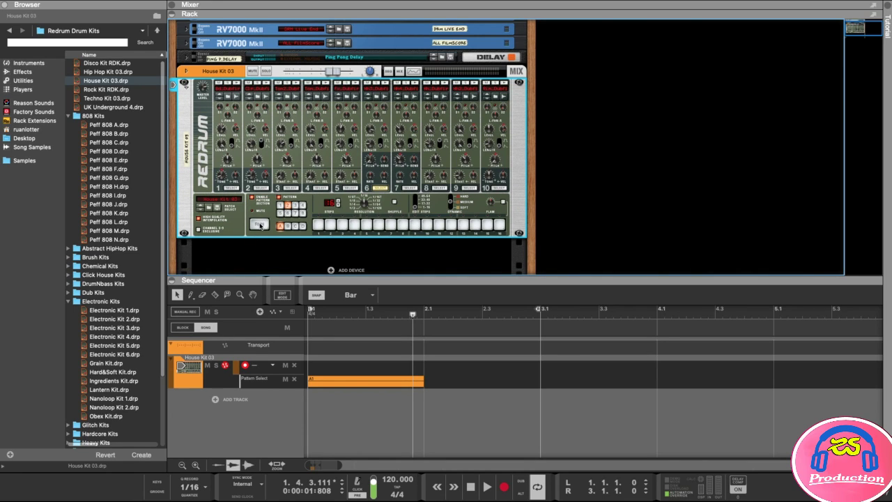
left_click(260, 224)
left_click(266, 227)
- Create a one-bar pattern clip at bar 2 on the Pattern Select lane and assign it Pattern/Loop 2
double_click(454, 382)
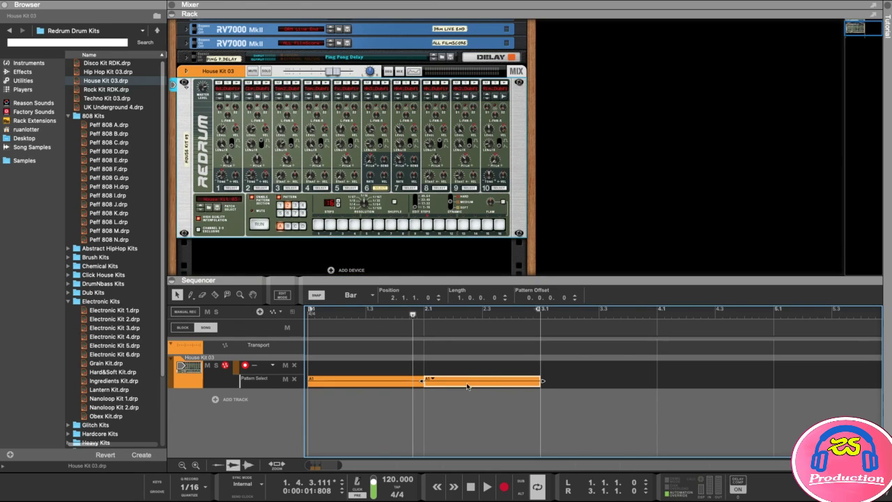
left_click(432, 381)
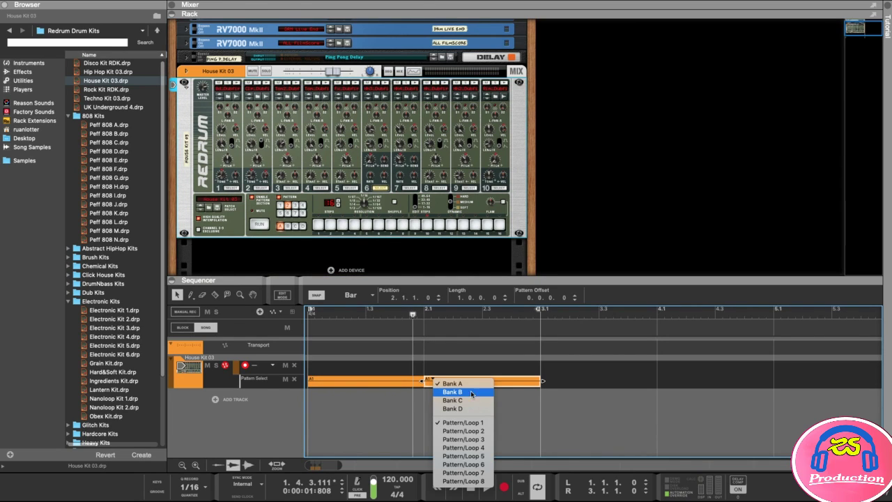
left_click(466, 437)
- Return the song position to the start of bar 1 and play back the A1 and A2 clips
left_click_drag(414, 317, 308, 315)
left_click(336, 418)
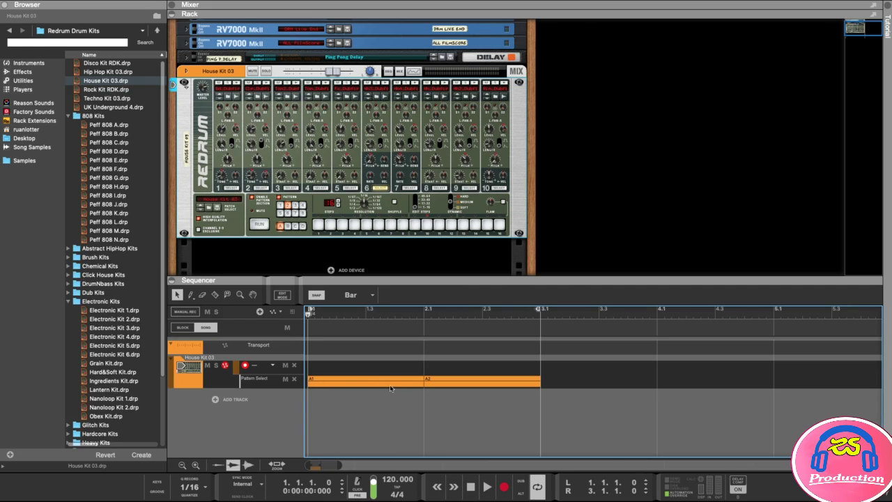
left_click(278, 225)
key("space")
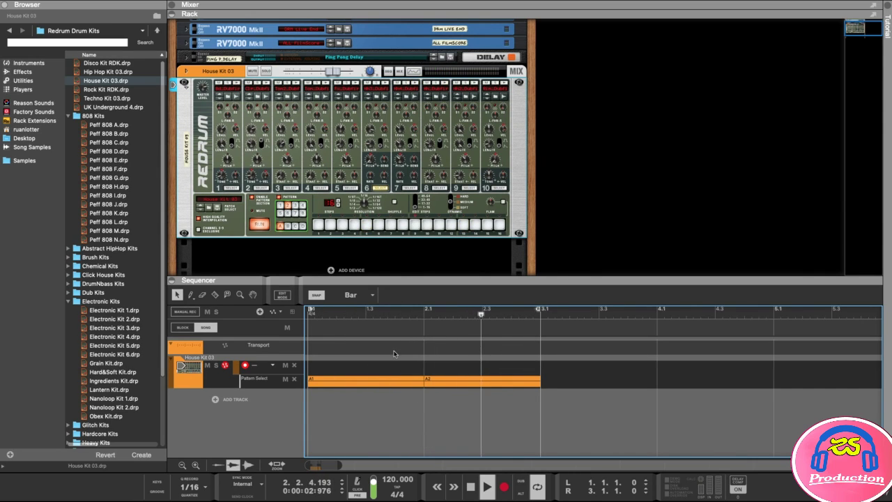
key("space")
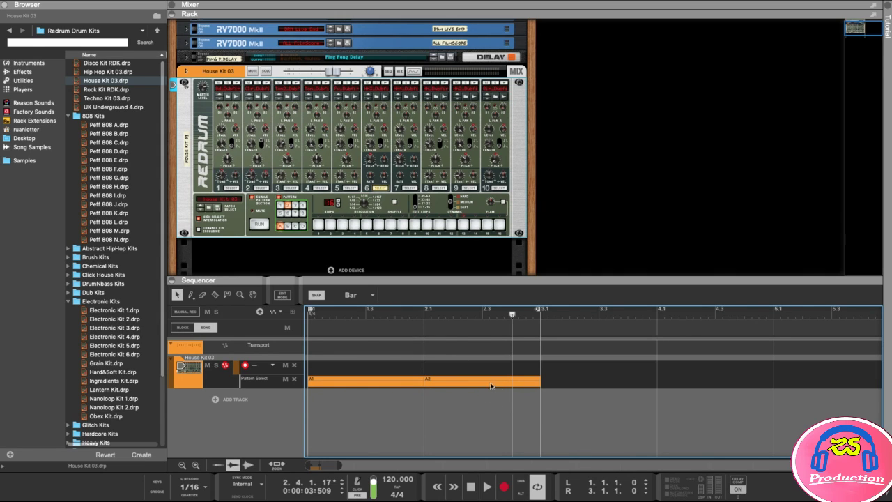
- Delete the A1 and A2 pattern clips from the Pattern Select lane
left_click_drag(498, 355, 365, 393)
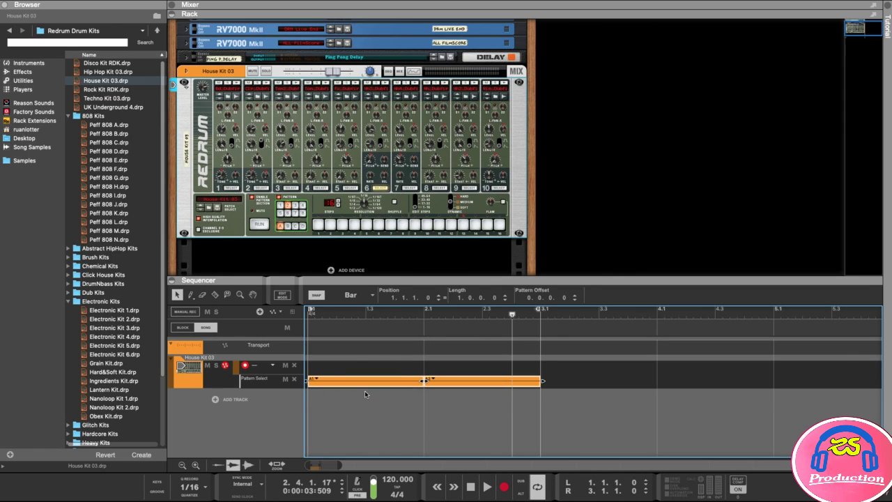
key("Delete")
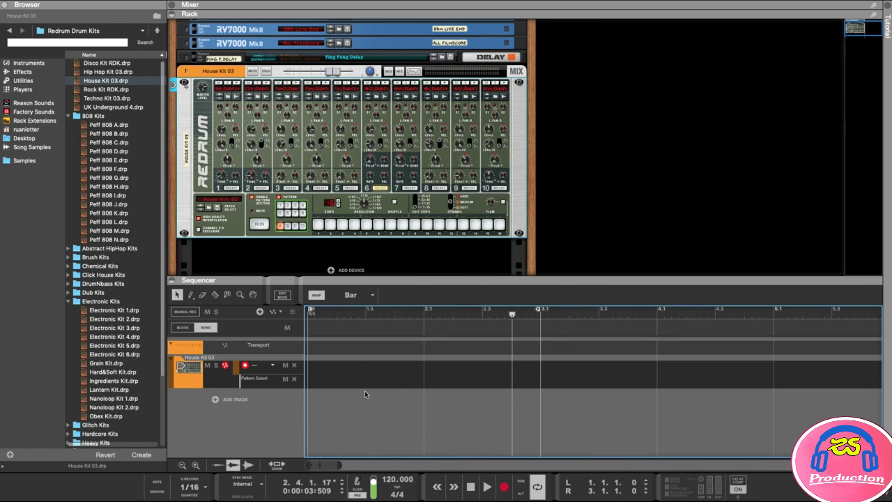
- Switch Redrum to pattern 1 in bank A and clear the programmed steps on all its drum channels
left_click(281, 207)
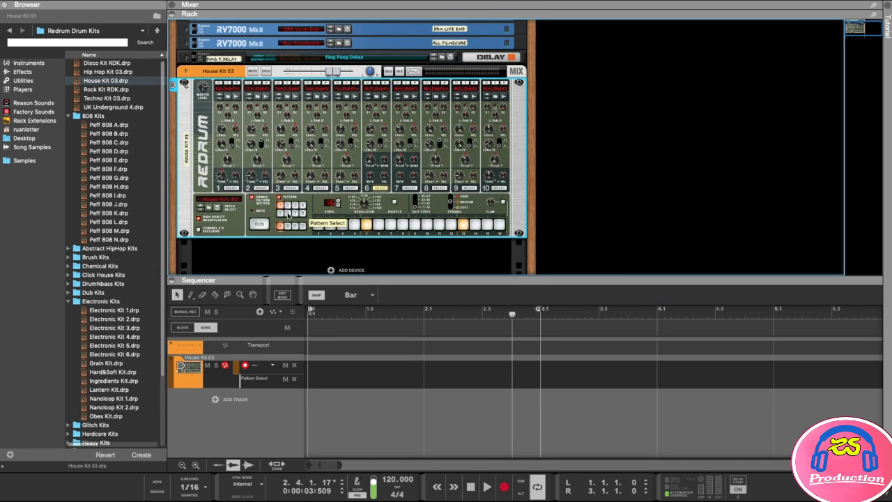
left_click(367, 225)
left_click(464, 225)
left_click(231, 188)
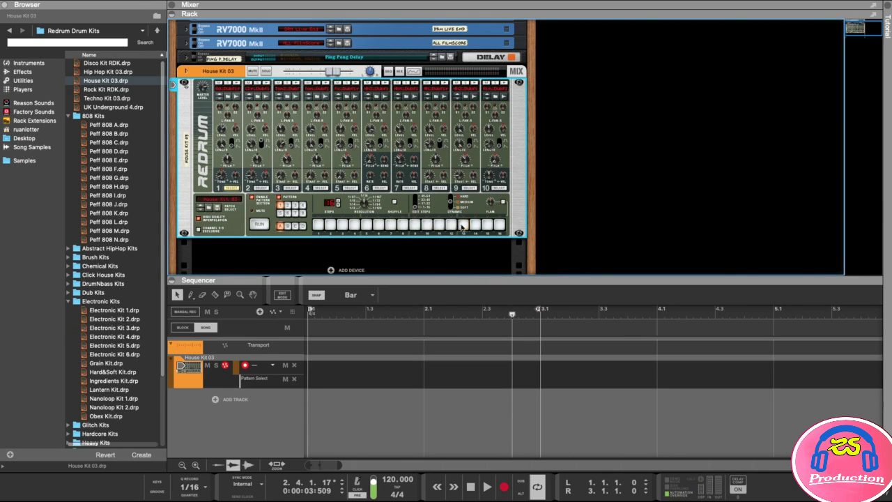
left_click(291, 188)
left_click(320, 188)
left_click(350, 188)
left_click(380, 189)
left_click(410, 189)
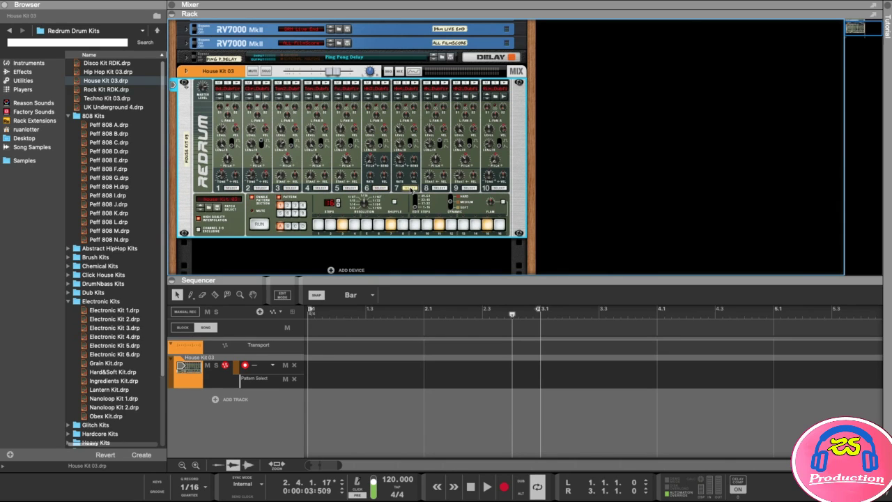
left_click(440, 188)
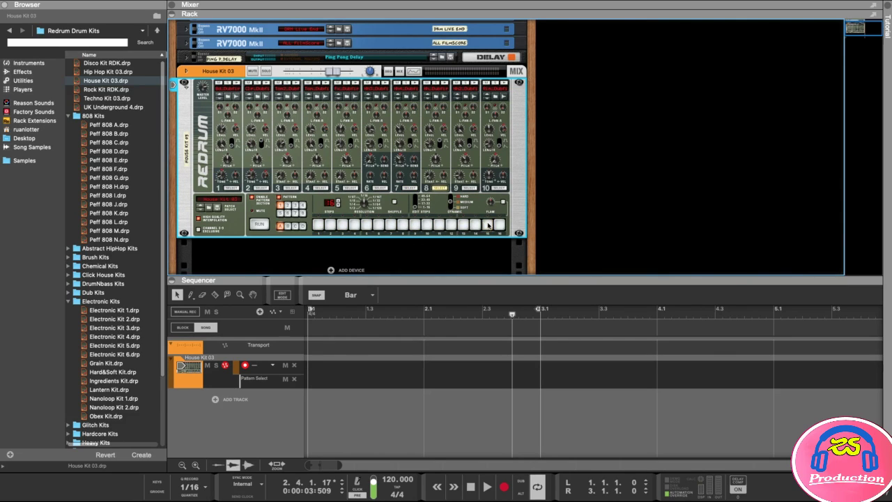
left_click(468, 188)
left_click(499, 188)
left_click(259, 225)
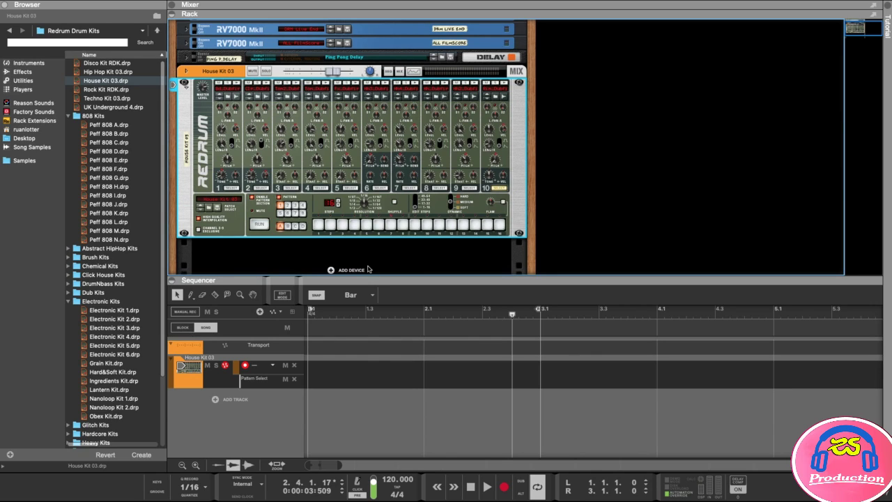
- Remove the Pattern Select lane from the House Kit 03 track and try to shorten the loop to one bar
left_click_drag(416, 277, 417, 259)
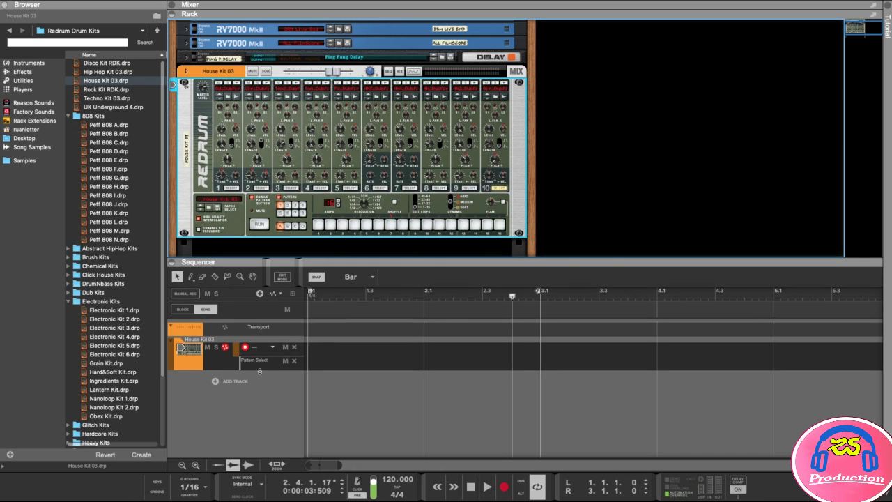
left_click(294, 360)
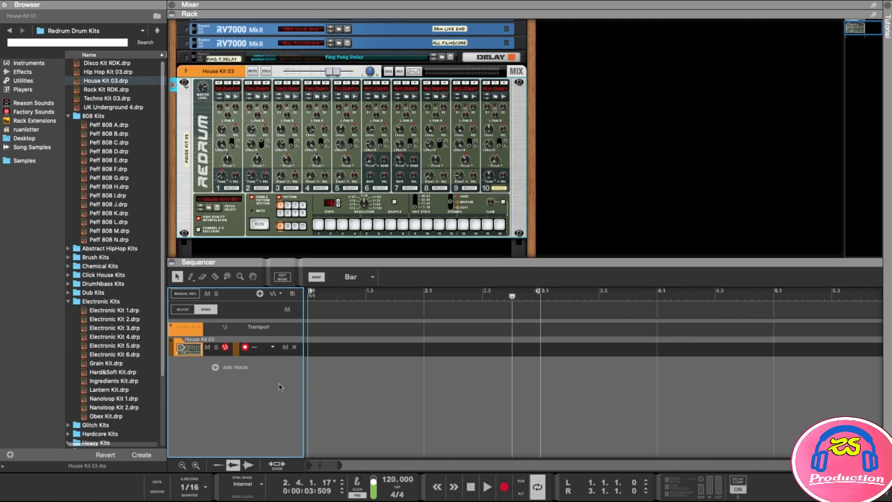
left_click(538, 297)
key("Home")
left_click_drag(536, 292, 422, 292)
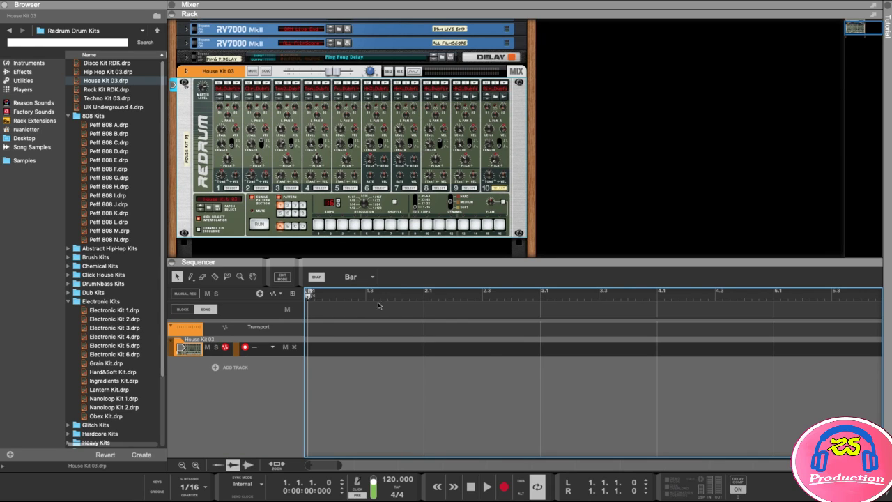
left_click(427, 294)
- Create a one-bar note clip at bar 1 on the House Kit 03 track and open it in an enlarged drum editor
double_click(355, 350)
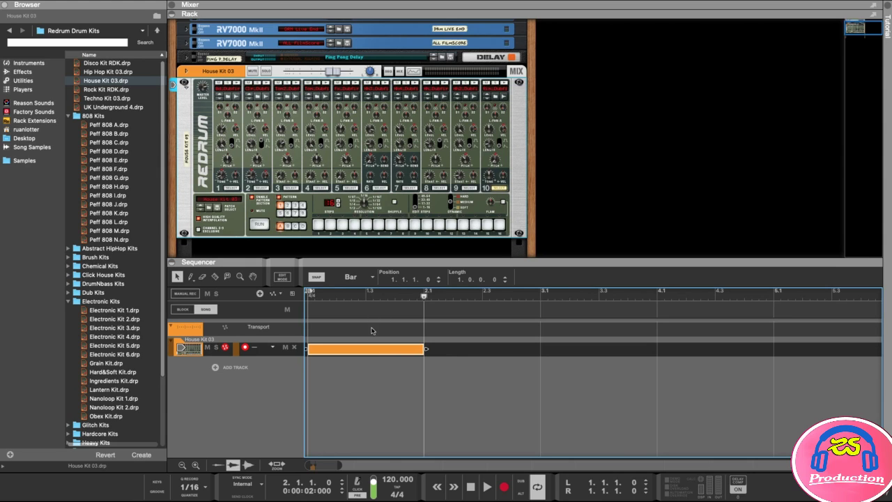
double_click(369, 351)
left_click_drag(428, 262, 428, 156)
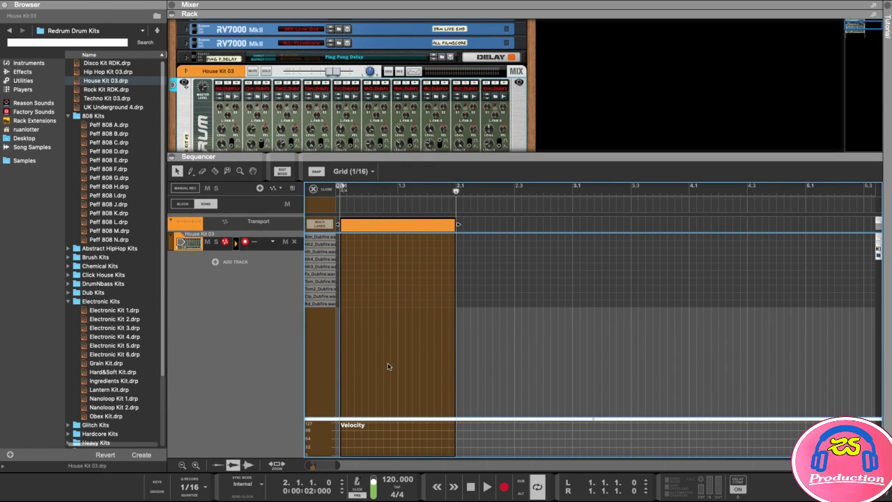
left_click_drag(338, 466, 319, 466)
- Set the loop's right locator to bar 2 and return the song position to the start of bar 1
key("space")
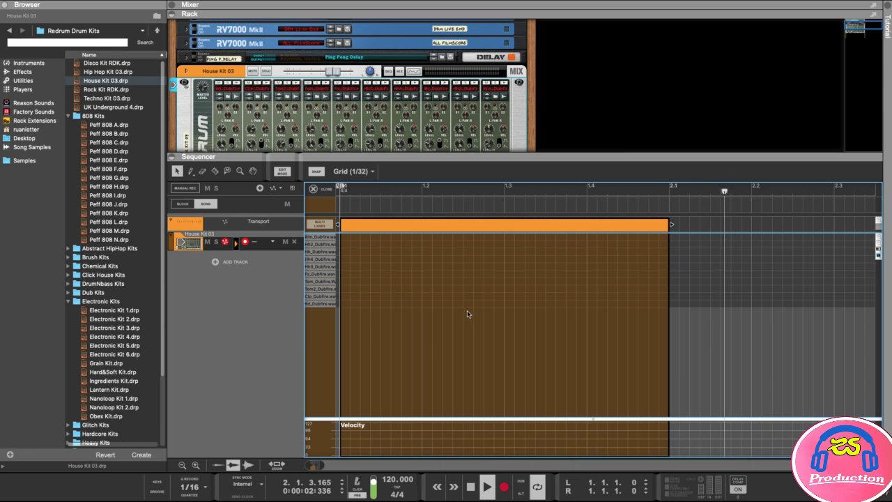
left_click(592, 195)
left_click(339, 191)
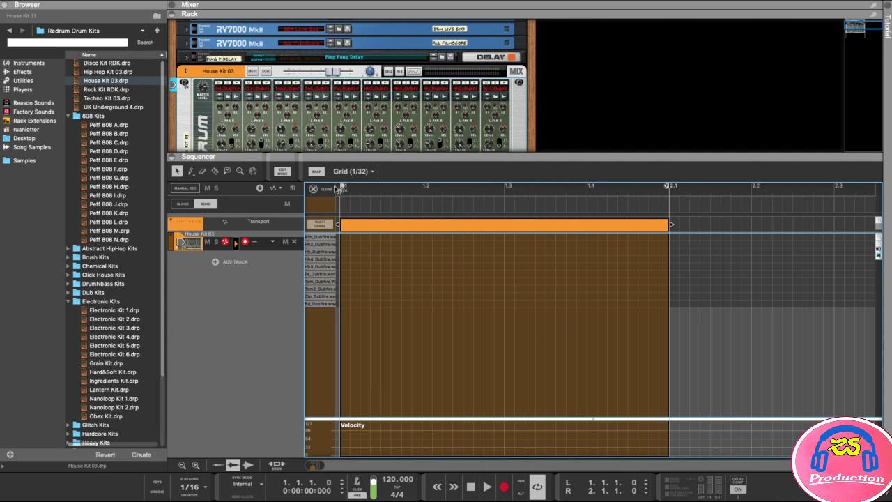
- Set the snap value to Bar, play back the empty clip briefly and return to the start
left_click(346, 171)
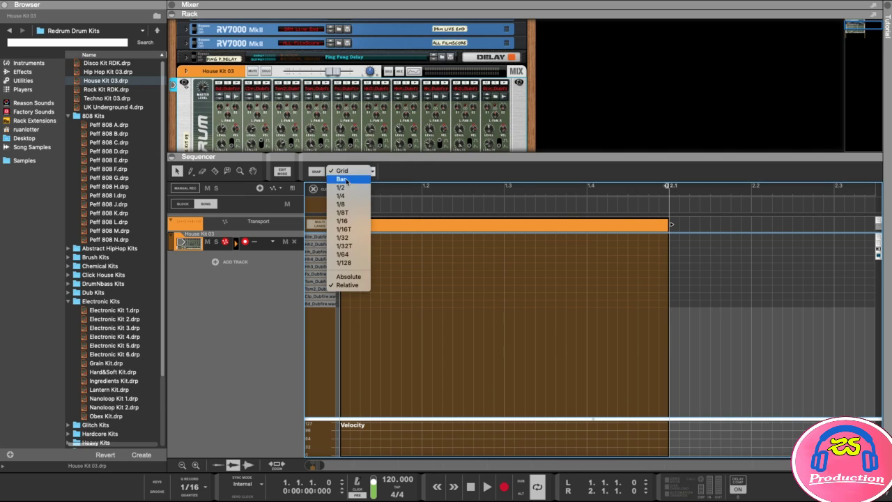
left_click(360, 179)
key("space")
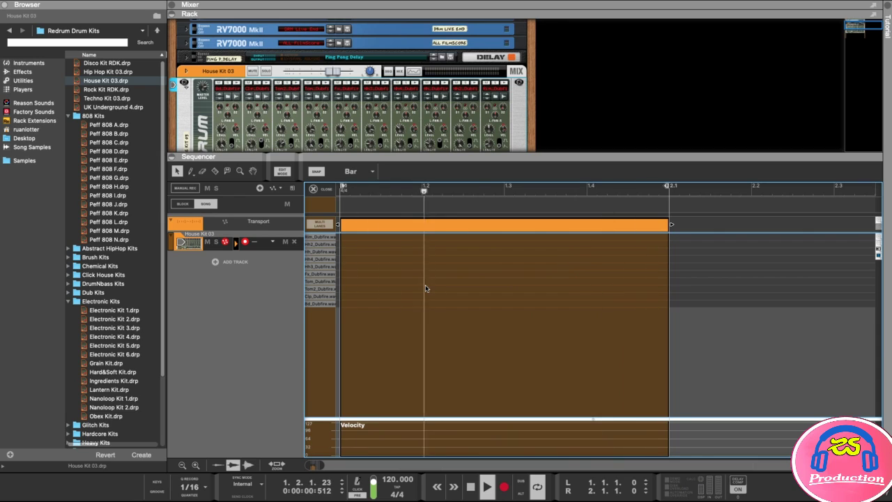
key("space")
key("Home")
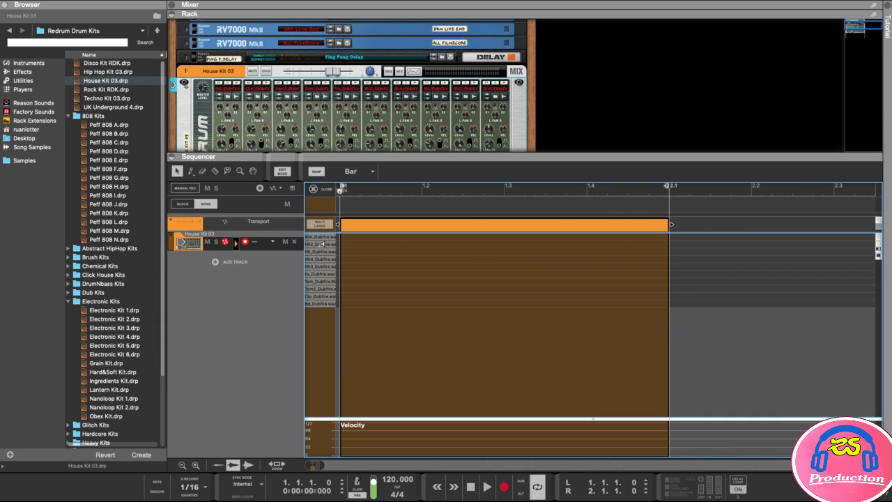
- Audition each drum sound in the editor, from the Bd_Dubfire lane up to the Rim_Dubfire lane
left_click(322, 303)
left_click(322, 296)
left_click(322, 288)
left_click(322, 281)
left_click(321, 274)
left_click(321, 266)
left_click(321, 259)
left_click(321, 251)
left_click(321, 244)
left_click(323, 237)
- Set the sequencer's snap value to 1/8
left_click(353, 172)
left_click(353, 205)
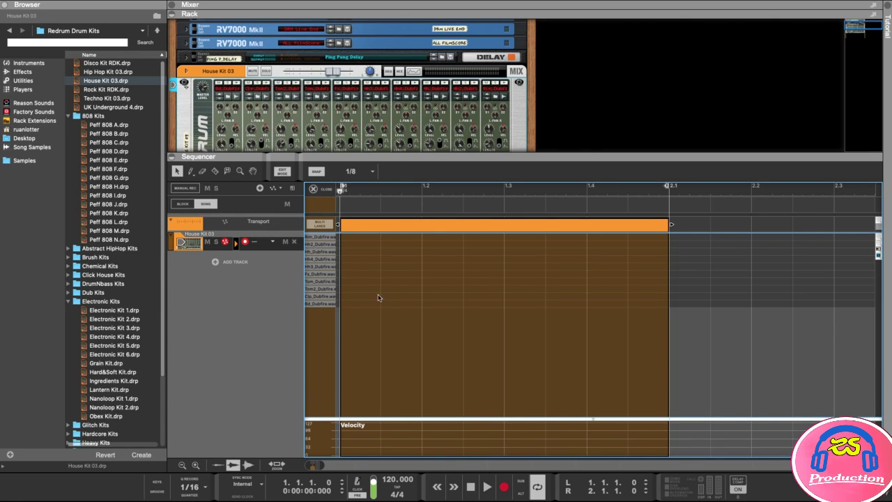
left_click(354, 171)
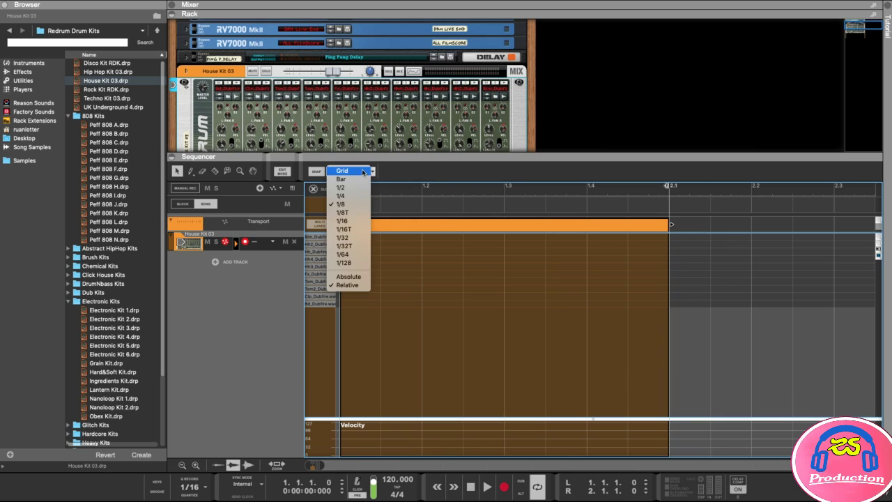
left_click(342, 205)
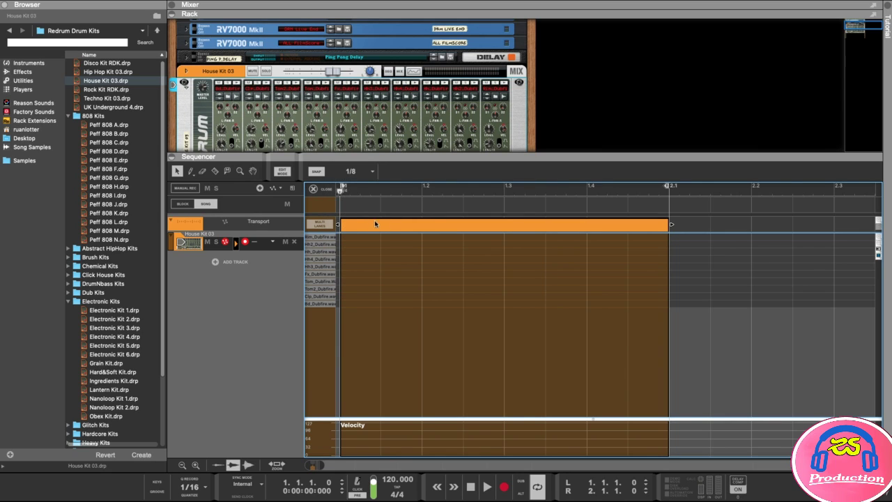
- Draw eighth-note kicks on all four beats of the Bd_Dubfire lane with the Pencil tool and play them back
left_click(190, 172)
left_click(320, 303)
left_click(319, 304)
left_click(320, 304)
left_click(267, 83)
left_click(358, 304)
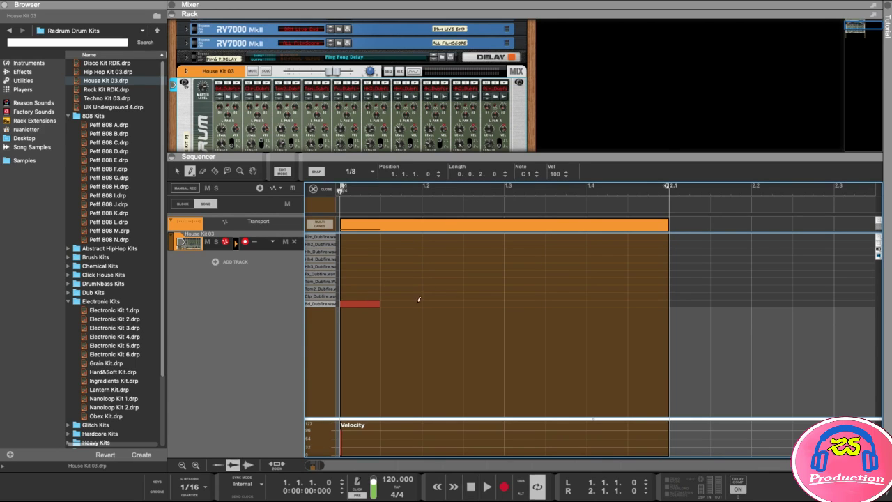
left_click(442, 303)
left_click(527, 303)
left_click(609, 303)
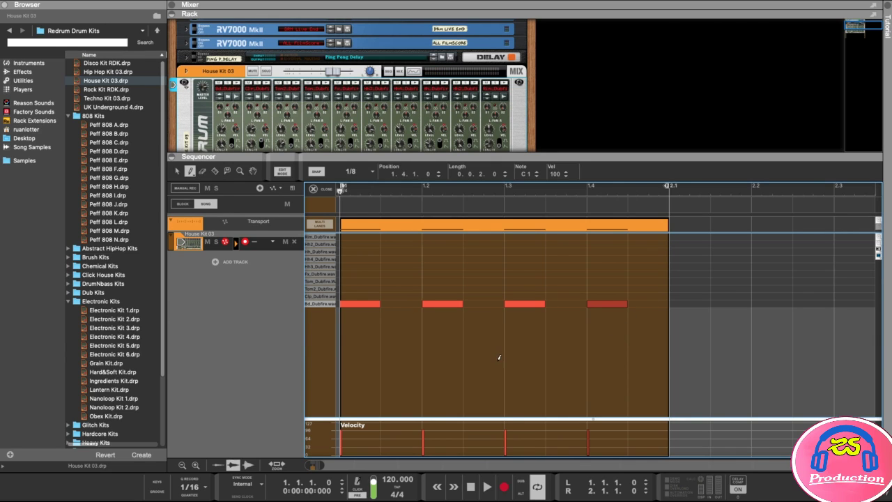
key("space")
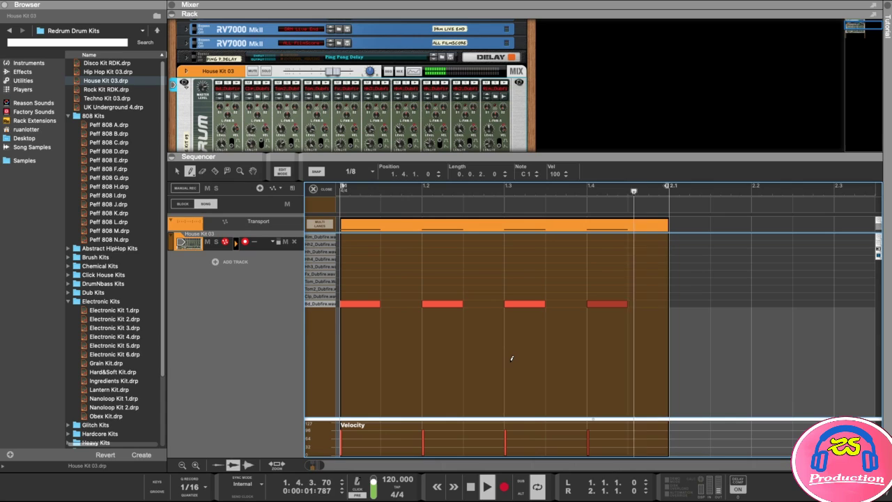
key("space")
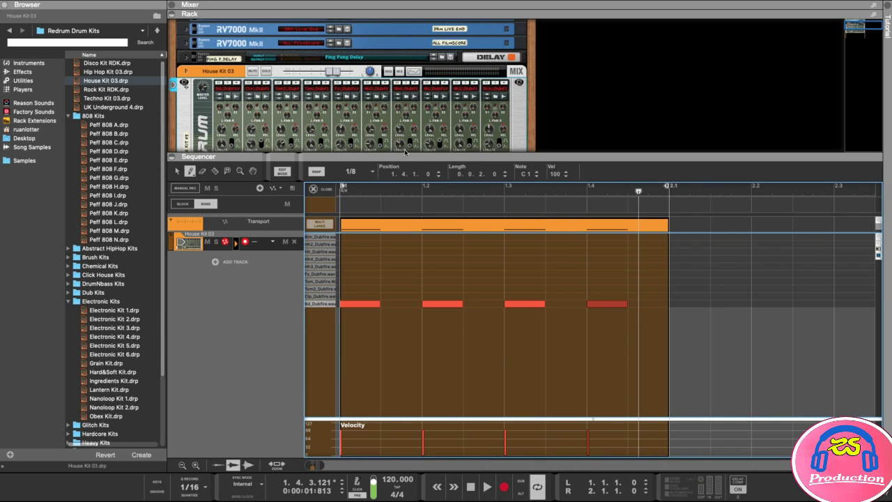
- Audition the hi-hat lanes in the drum editor to compare their sounds
left_click_drag(401, 159, 402, 152)
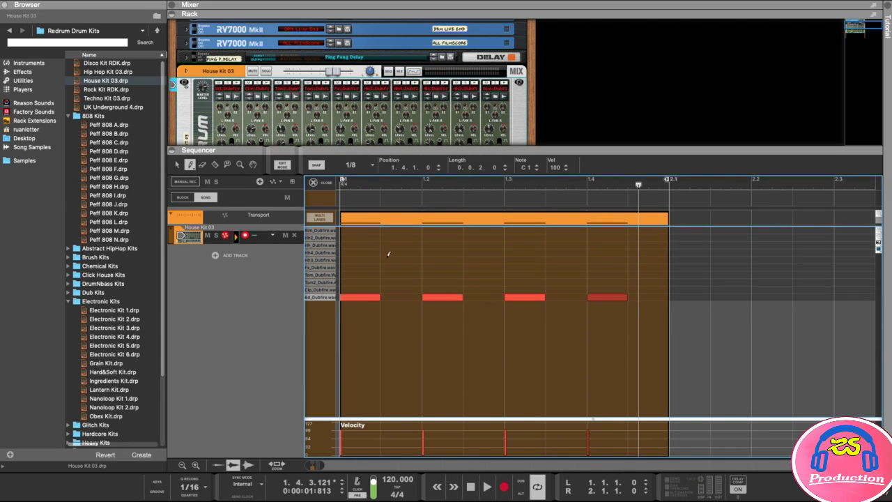
left_click(320, 237)
left_click(320, 244)
left_click(321, 250)
left_click(322, 258)
left_click(322, 252)
left_click(322, 245)
left_click(321, 251)
left_click(321, 251)
left_click(321, 252)
left_click(322, 252)
left_click(321, 252)
- Draw eighth-note hits on the four offbeats of the Hh4_Dubfire lane, play the loop and return to the start
left_click(398, 251)
left_click(482, 252)
left_click(565, 251)
left_click(631, 252)
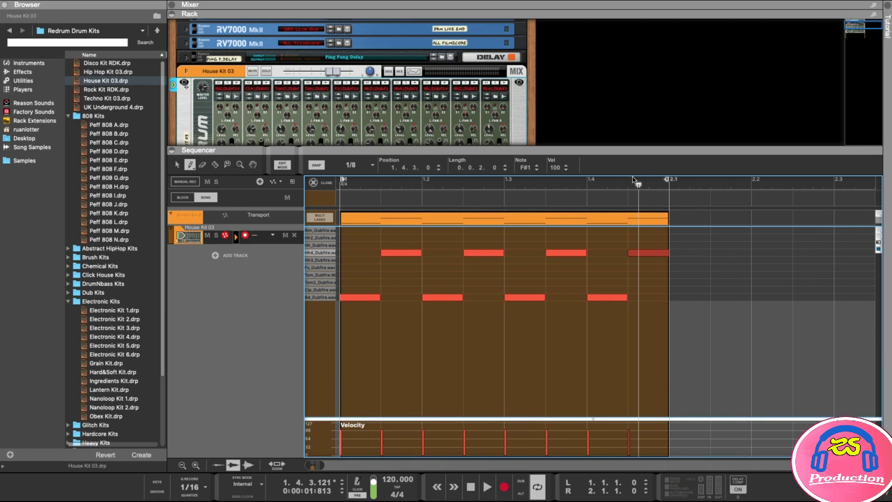
key("space")
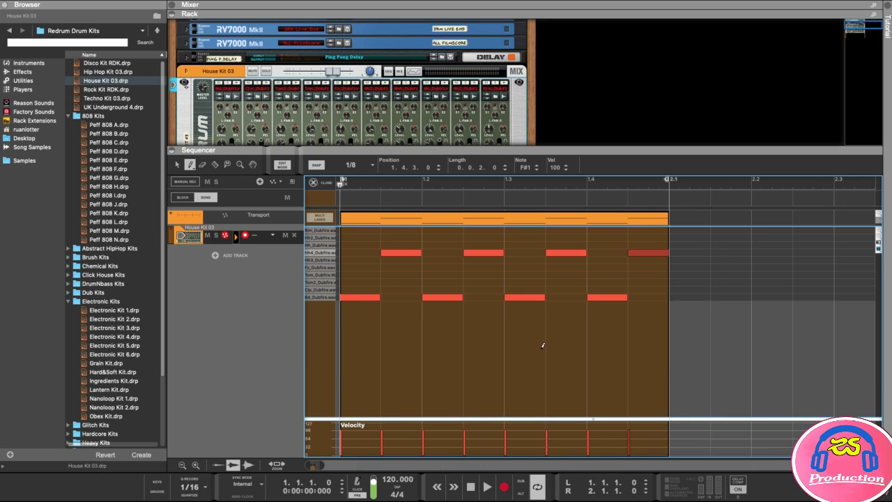
key("space")
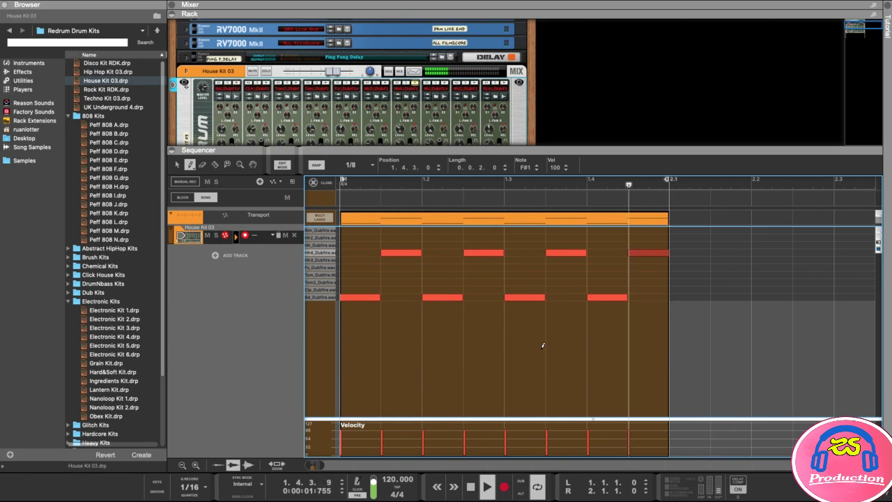
key("space")
key("space")
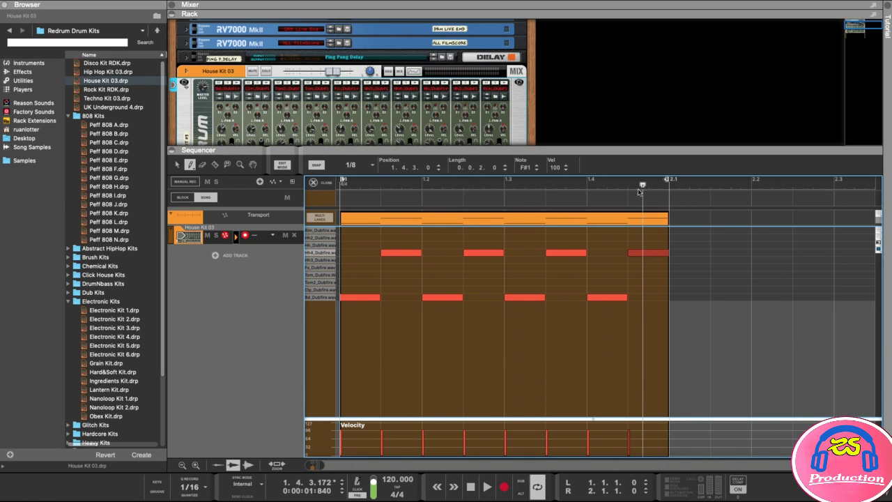
left_click(334, 201)
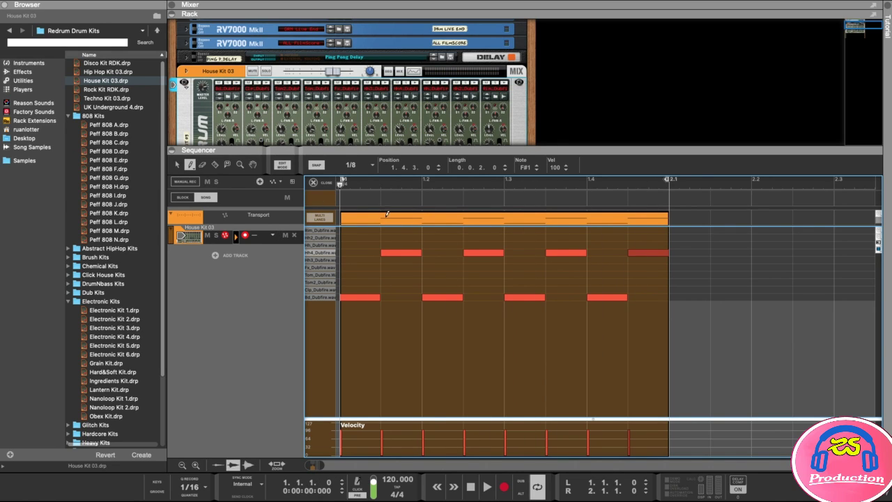
- Draw eighth-note hits on beats 2 and 4 of the Hh3_Dubfire lane and play back the beat
left_click(322, 271)
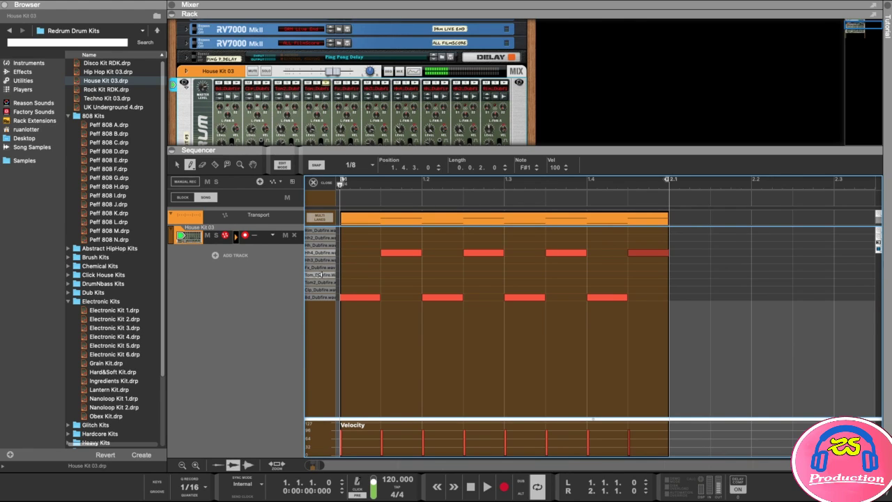
left_click(334, 260)
left_click(323, 259)
left_click(328, 254)
left_click(437, 258)
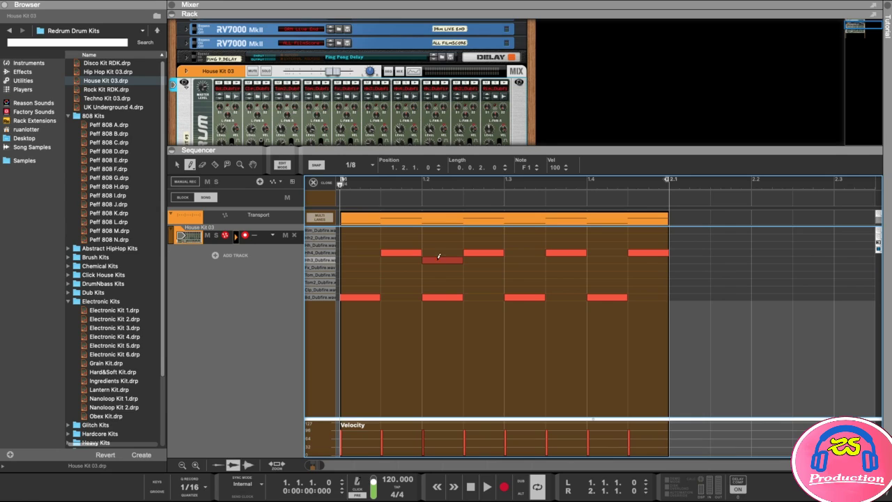
left_click(604, 259)
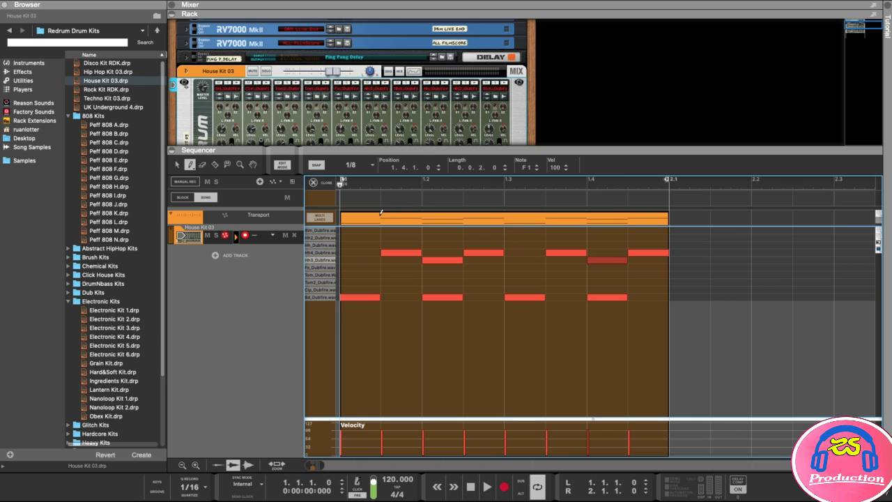
key("space")
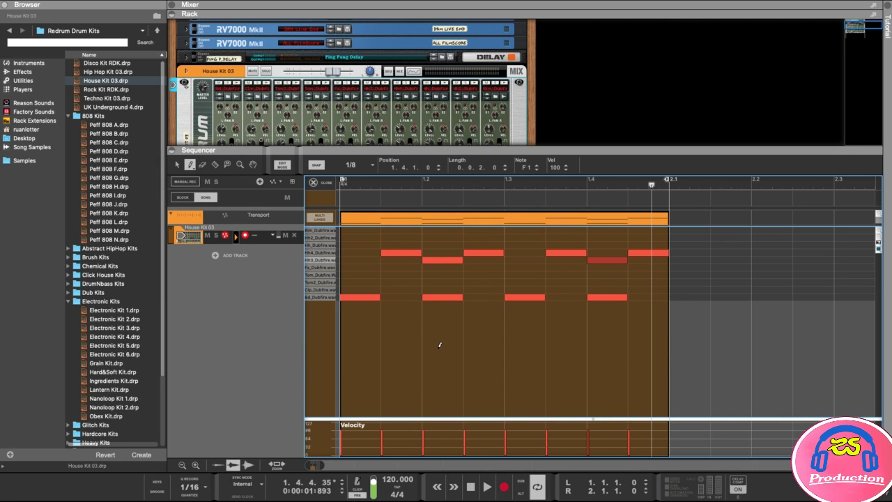
- Set the snap to 1/16 and fill the whole bar of the Hh_Dubfire lane with sixteenth-note hits
left_click(359, 166)
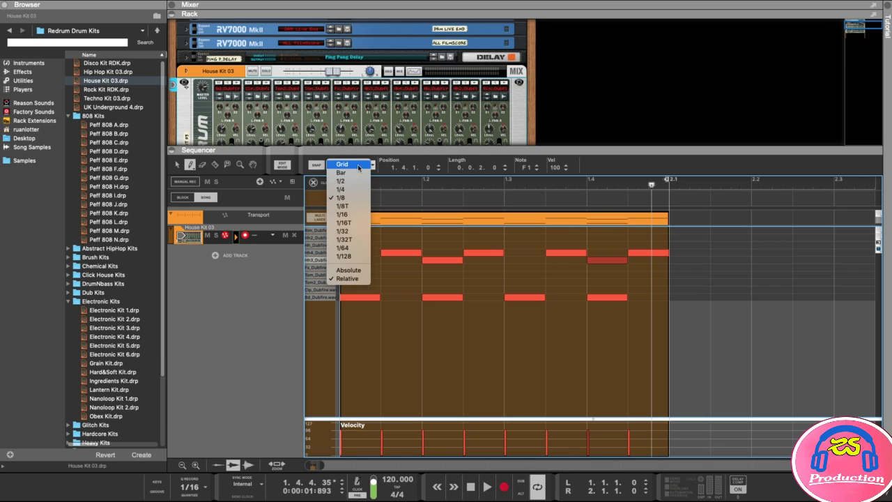
left_click(346, 217)
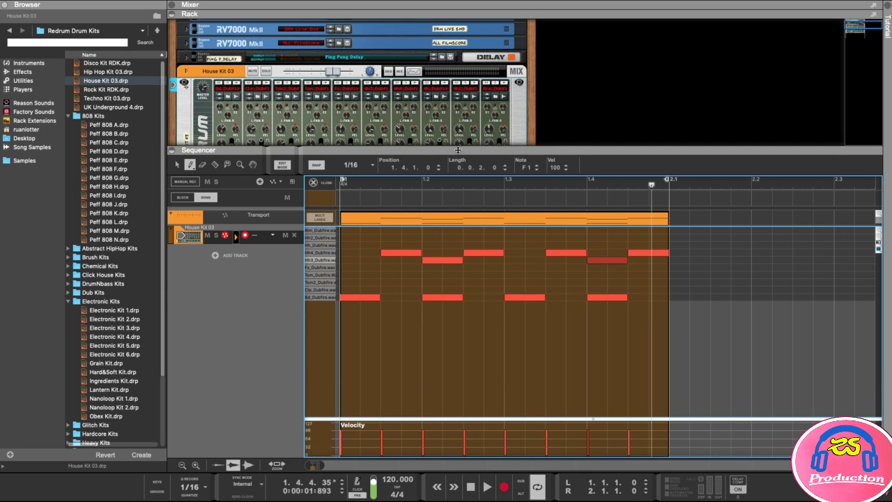
left_click_drag(452, 148, 450, 158)
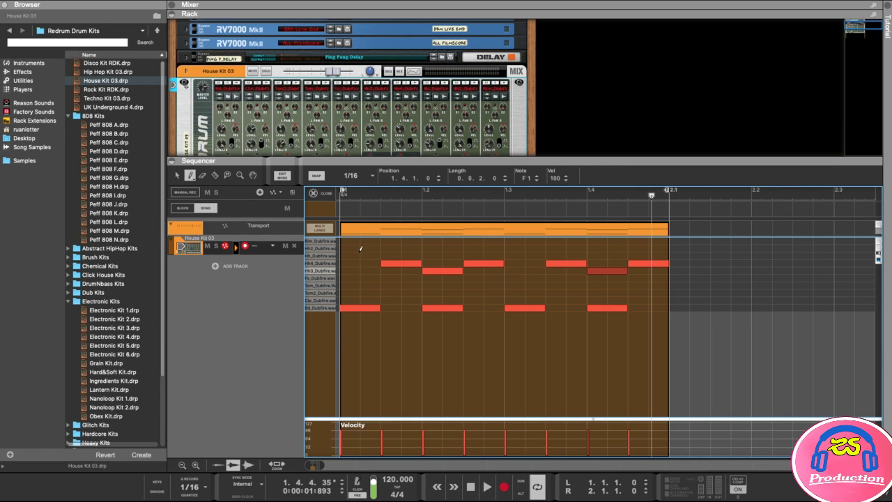
mouse_move(352, 252)
left_mouse_down()
mouse_move(490, 252)
mouse_move(346, 259)
left_mouse_up()
left_click(177, 175)
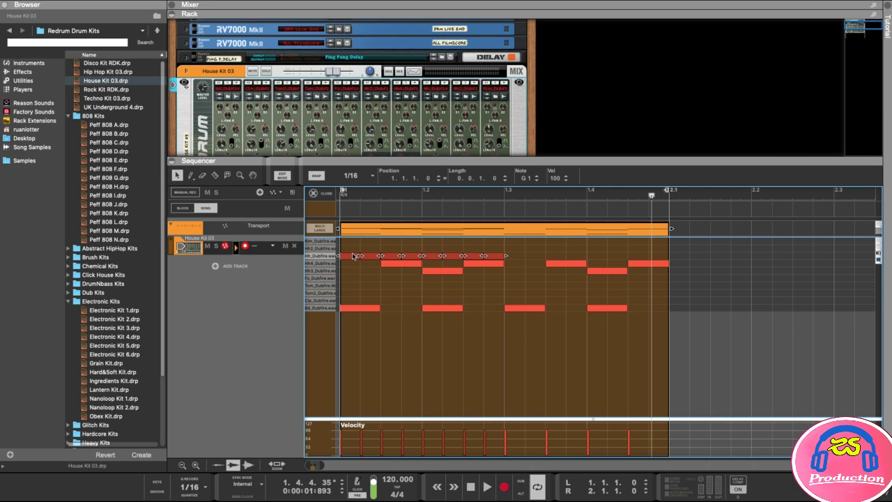
left_click_drag(352, 256, 516, 260)
- Play back the full beat from the start of the bar and return to the start
left_click_drag(652, 206, 340, 202)
left_click(508, 374)
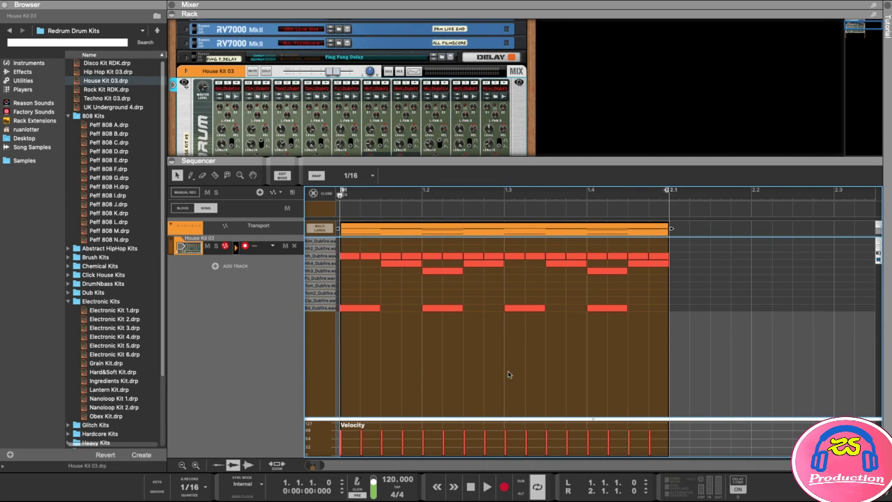
key("space")
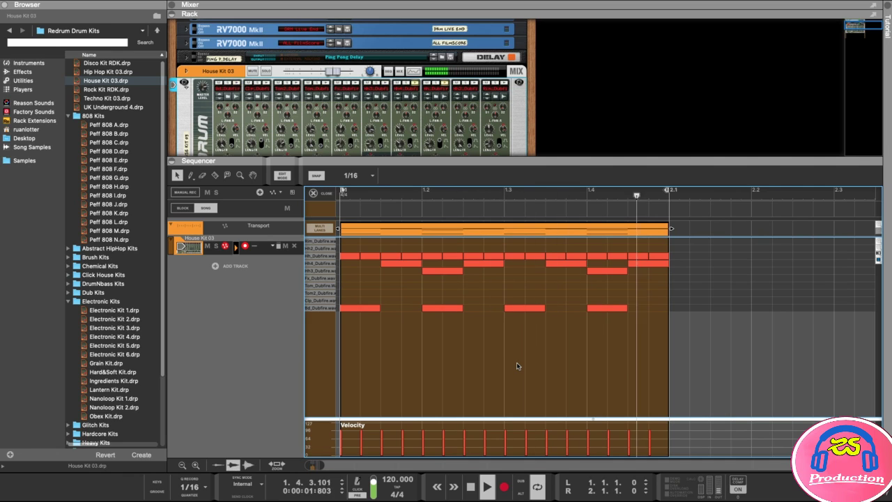
key("space")
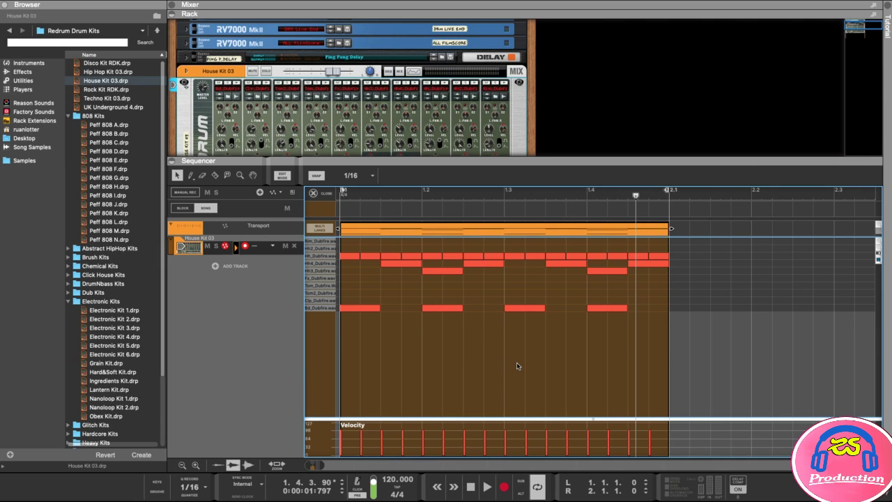
key("Return")
- Enlarge the rack to show the whole Redrum and adjust drum 1's Level and Length knobs while playing the loop
left_click_drag(402, 163, 426, 264)
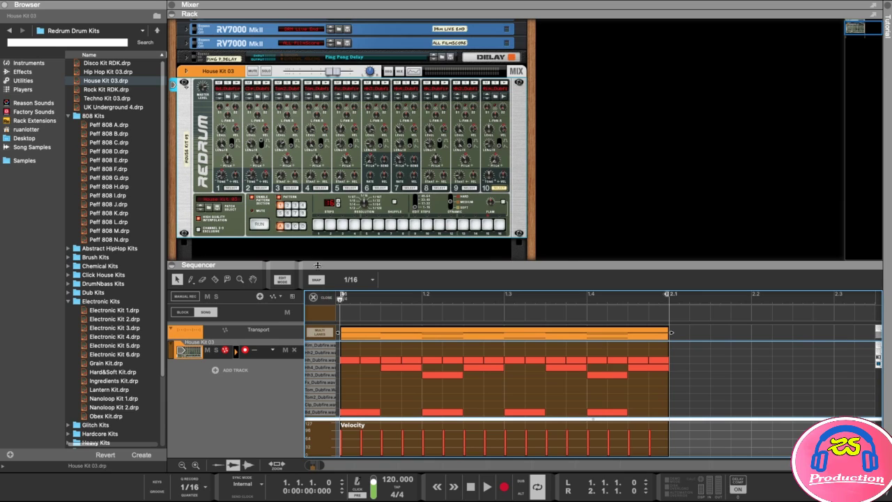
left_click(237, 85)
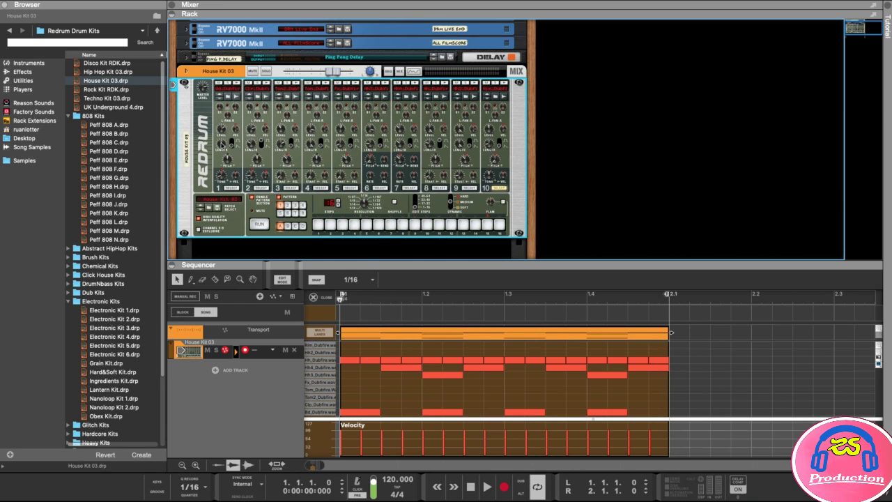
mouse_move(222, 129)
key("space")
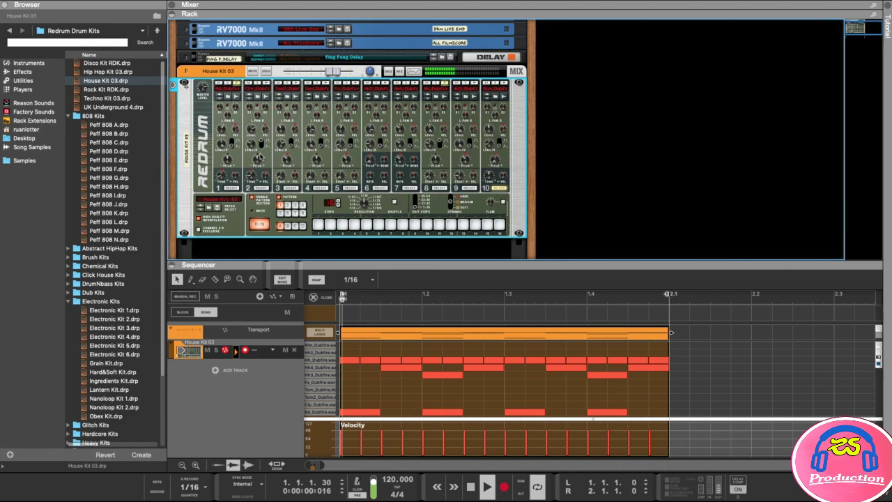
left_click_drag(221, 137, 220, 128)
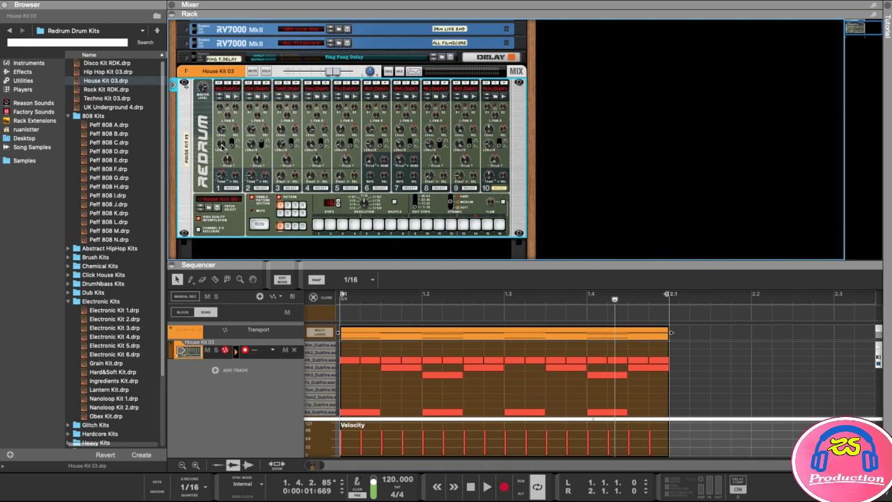
mouse_move(221, 144)
key("space")
mouse_move(223, 148)
left_mouse_down()
mouse_move(217, 173)
mouse_move(218, 141)
left_mouse_up()
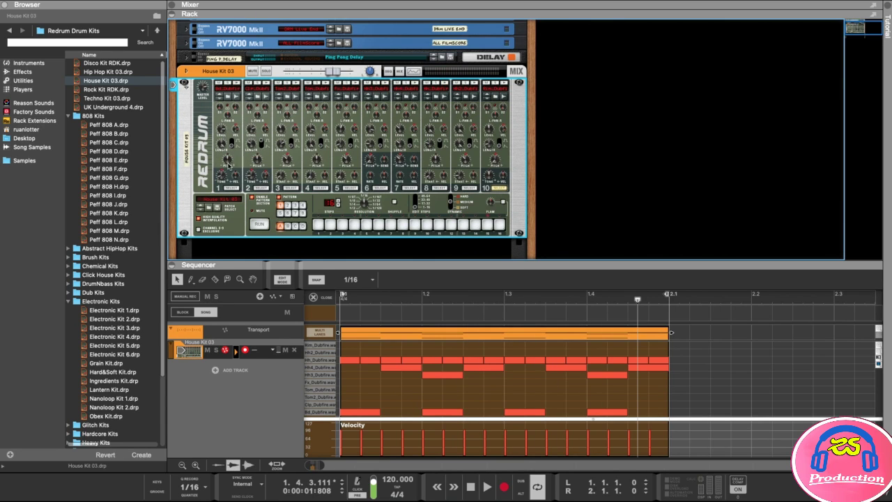
- Adjust drum 1's Pitch and Tone knobs while the loop plays
key("space")
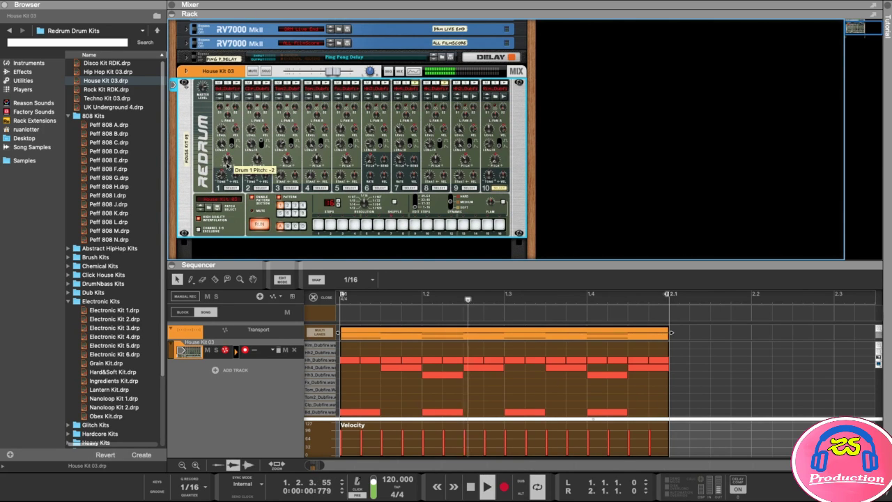
left_click_drag(225, 167, 227, 144)
key("space")
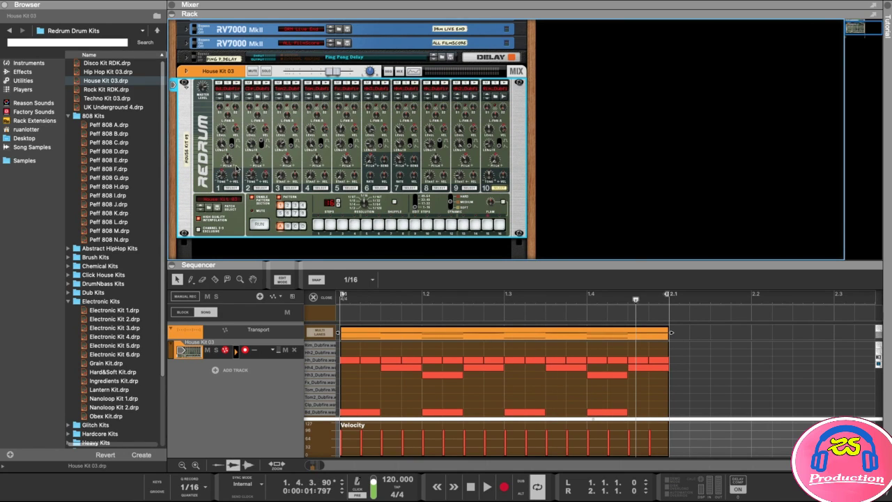
mouse_move(233, 167)
key("space")
mouse_move(222, 175)
left_mouse_down()
mouse_move(225, 148)
mouse_move(221, 172)
left_mouse_up()
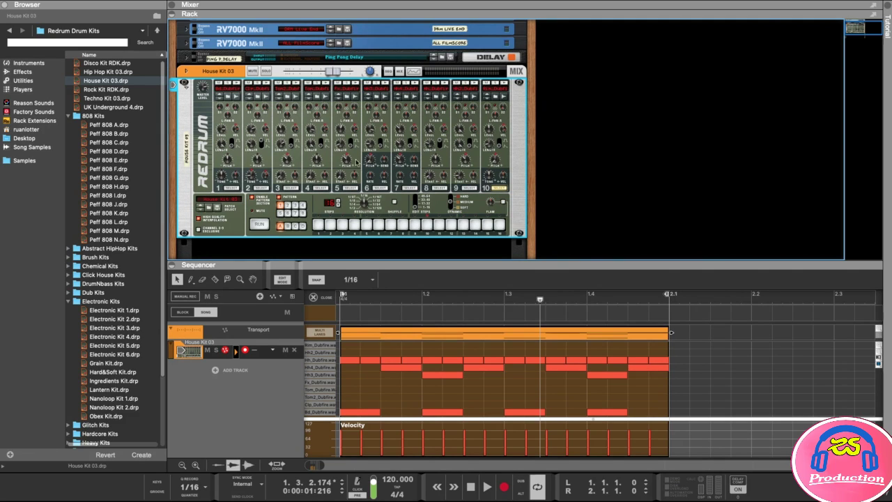
- Enlarge the sequencer area and make the velocity lane below the drum lanes taller
left_click_drag(512, 266, 491, 174)
left_click_drag(461, 418, 445, 349)
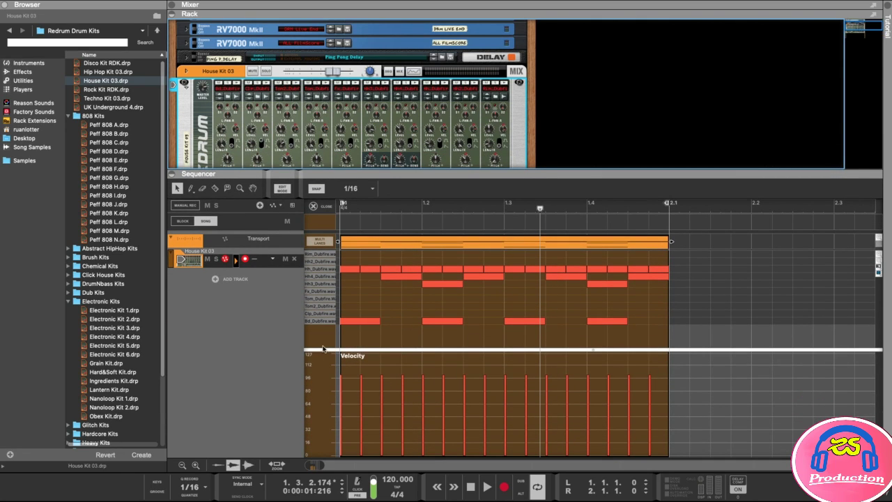
left_click_drag(439, 175, 435, 196)
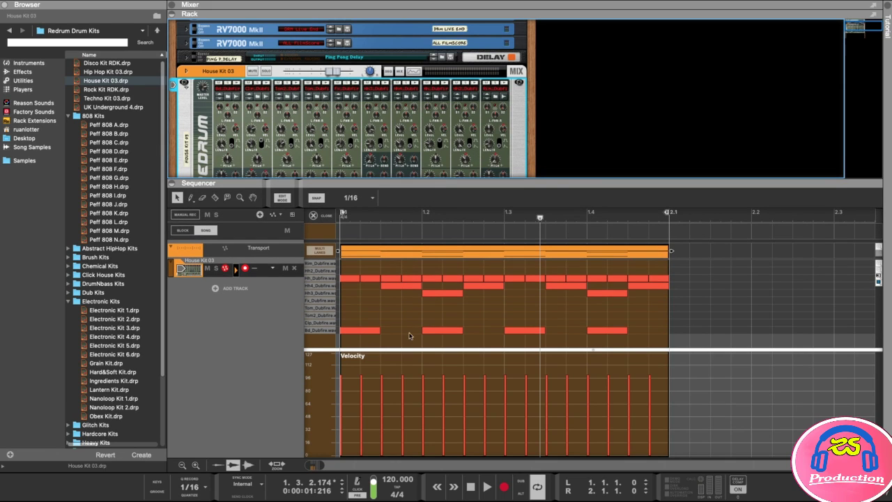
mouse_move(386, 182)
left_mouse_down()
mouse_move(387, 162)
mouse_move(397, 283)
mouse_move(397, 175)
left_mouse_up()
- Leave clip editing and copy the one-bar drum clip into bars 2, 3 and 4
left_click(282, 192)
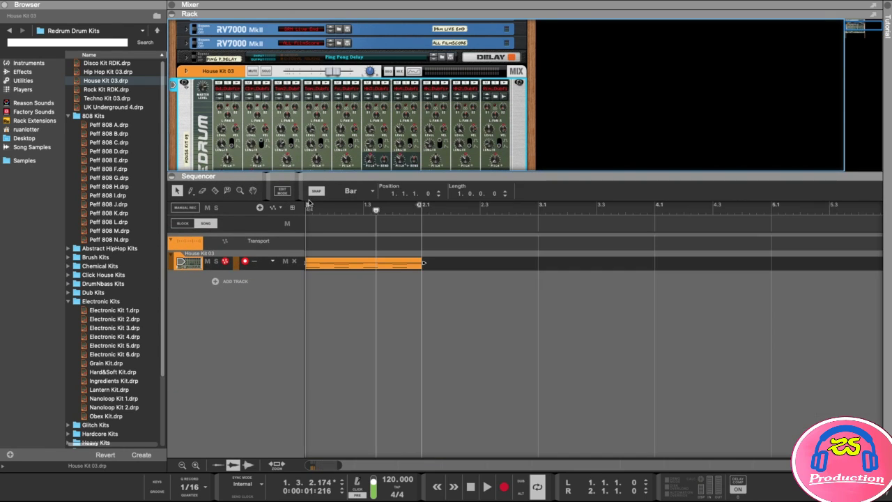
left_click(435, 311)
key("Home")
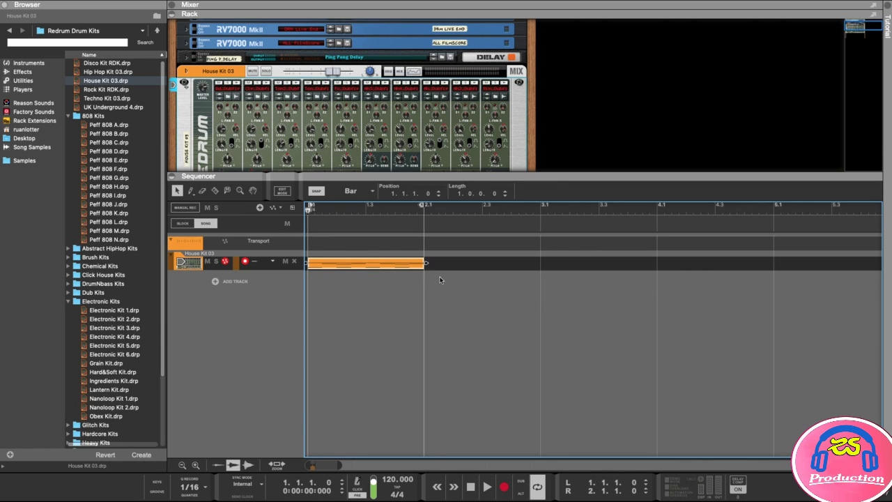
left_click_drag(361, 264, 665, 297)
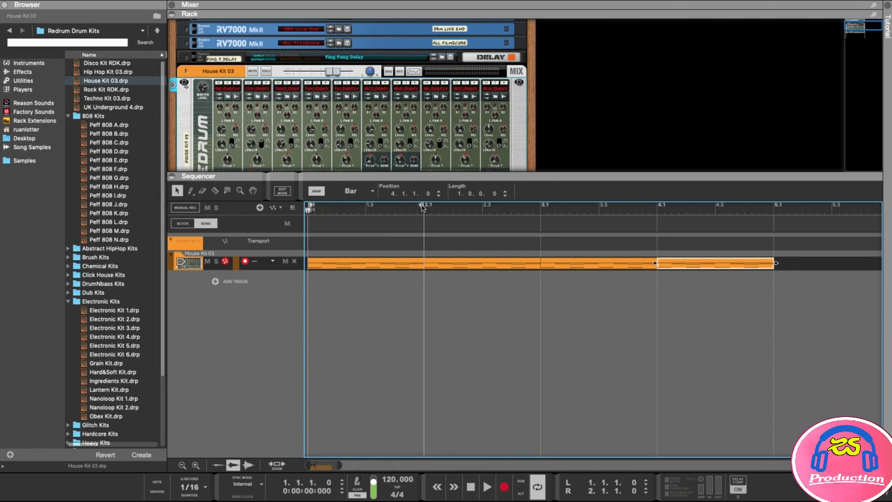
- Extend the loop's right locator to bar 5 and play the four-bar arrangement
left_click_drag(422, 206, 772, 209)
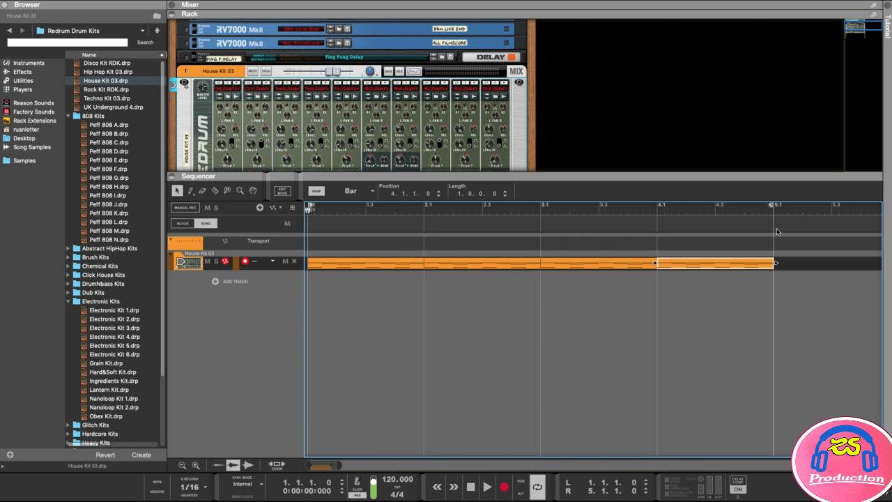
left_click(733, 324)
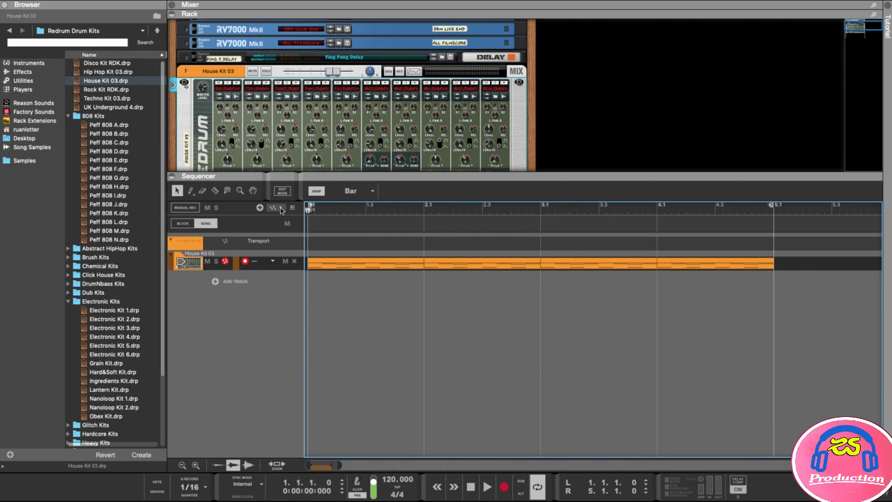
key("space")
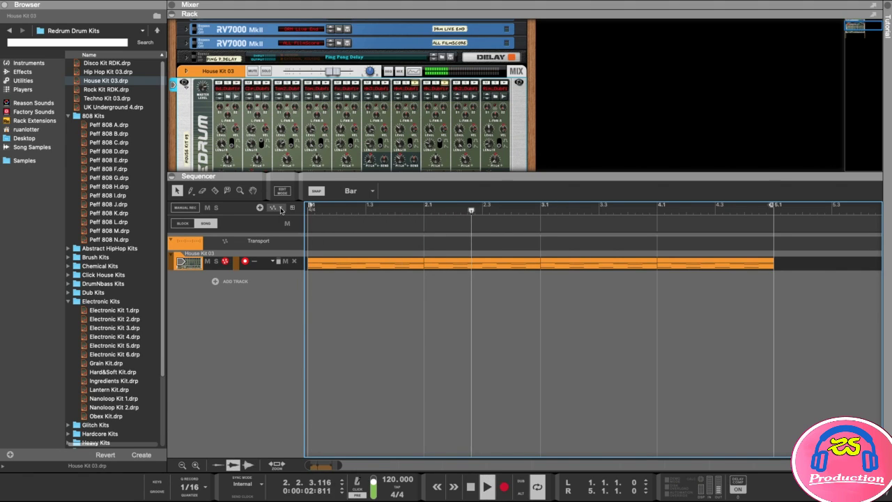
key("space")
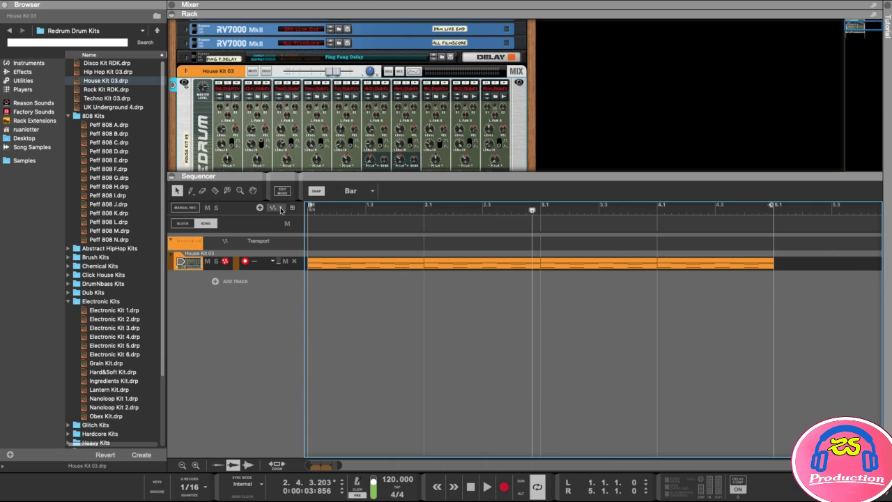
- Open the bar 4 clip for editing and move its last Bd_Dubfire kick one sixteenth earlier, to 4.3.4
left_click_drag(537, 211, 615, 211)
key("ctrl+t")
left_click(693, 267)
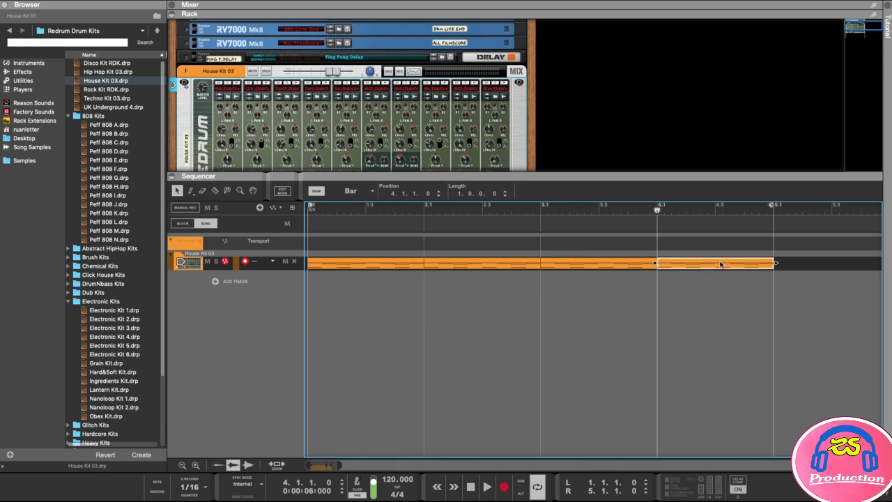
double_click(696, 265)
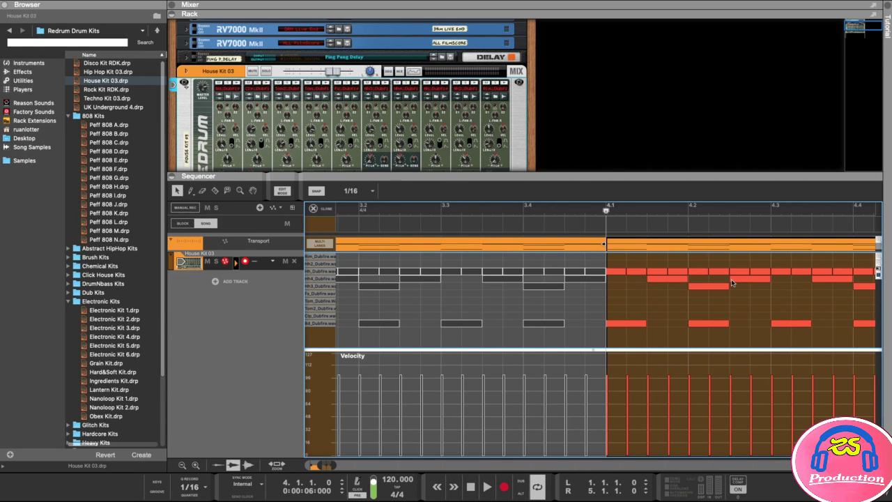
scroll(627, 278, "right", 5)
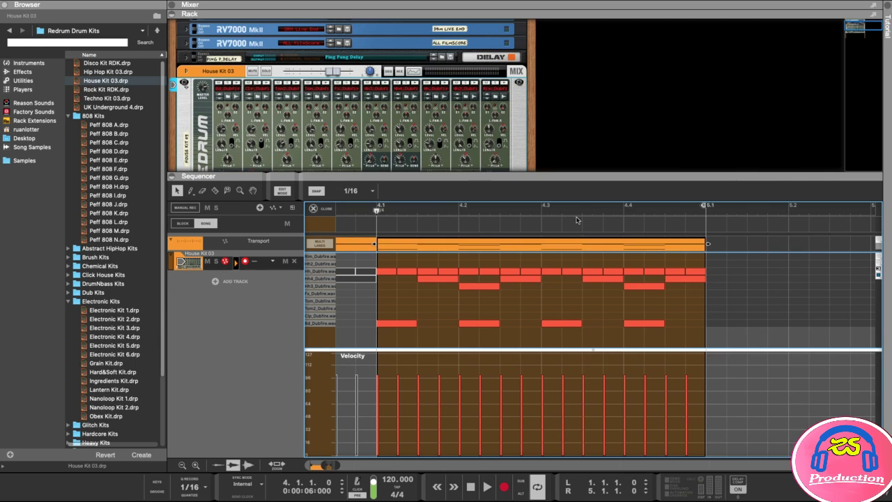
left_click_drag(558, 176, 557, 100)
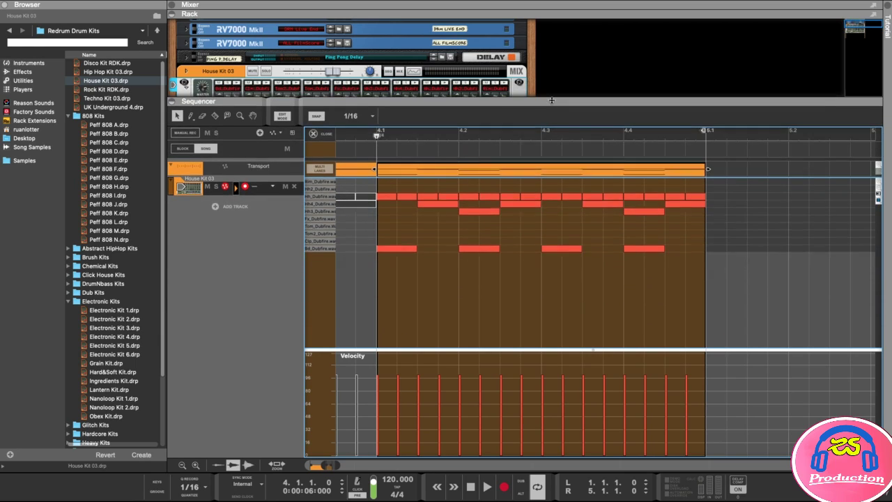
left_click(639, 249)
left_click_drag(639, 249, 618, 248)
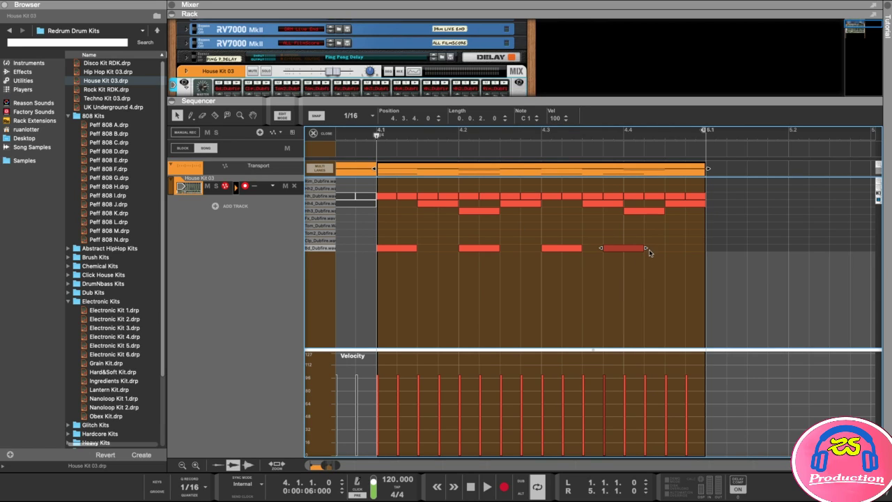
- Leave clip editing and play back the arrangement from bar 4 to hear the shifted kick
left_click(282, 116)
key("space")
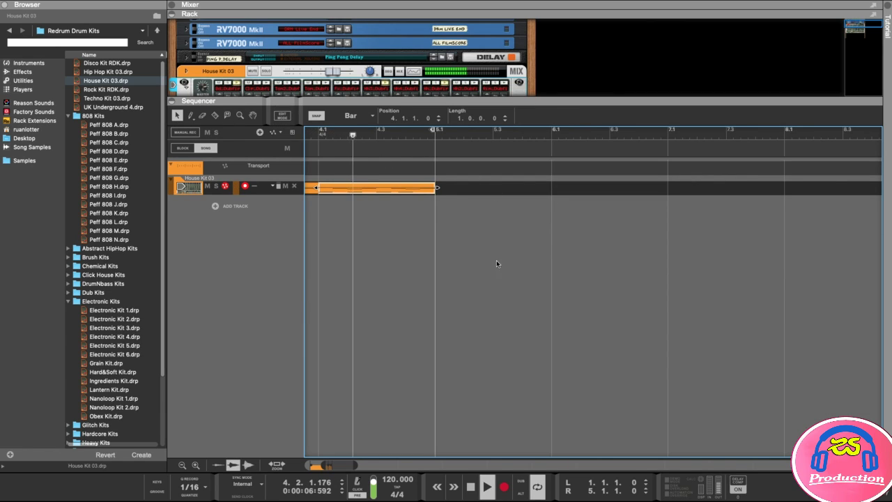
key("space")
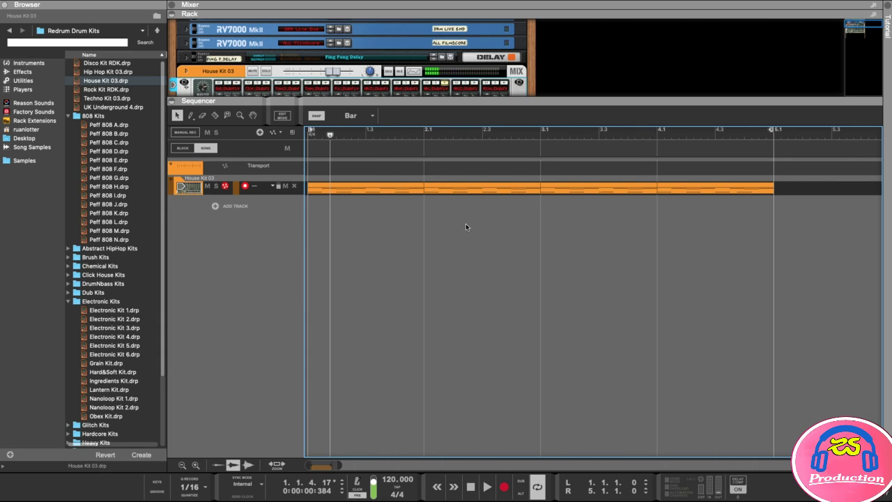
- Color the bar 4 clip Kelly Green, play the arrangement and return to the start
right_click(697, 190)
mouse_move(692, 335)
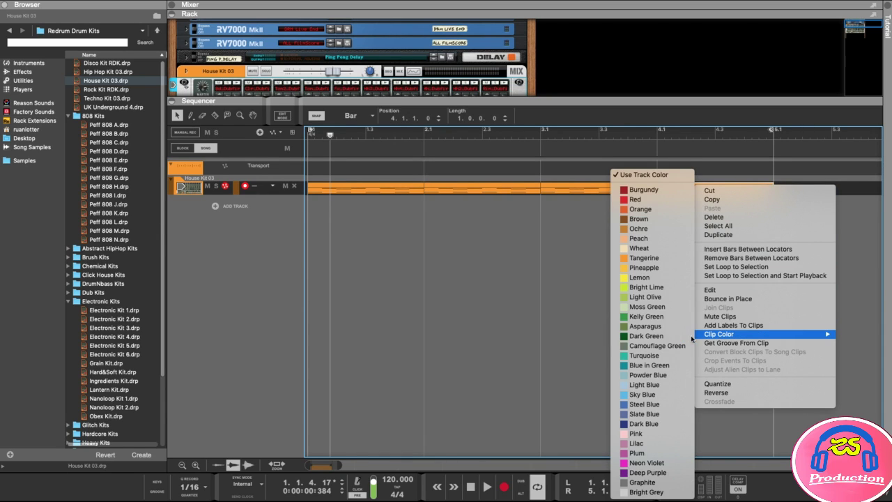
left_click(641, 319)
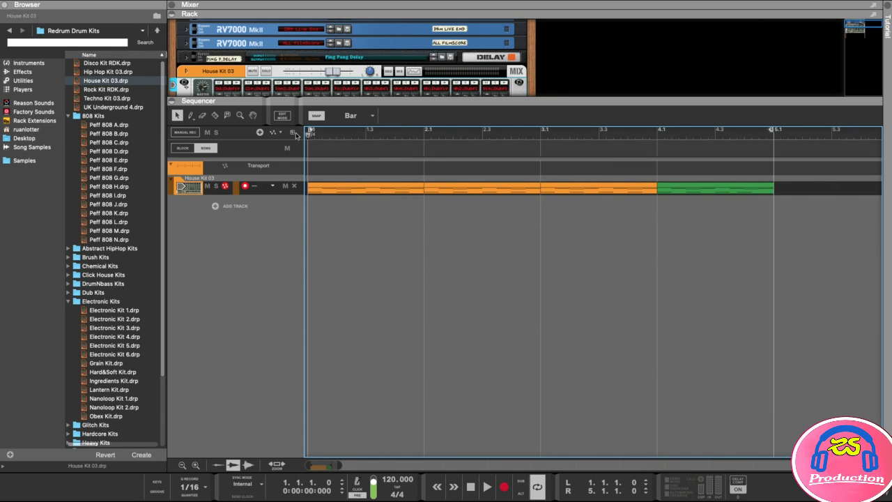
key("space")
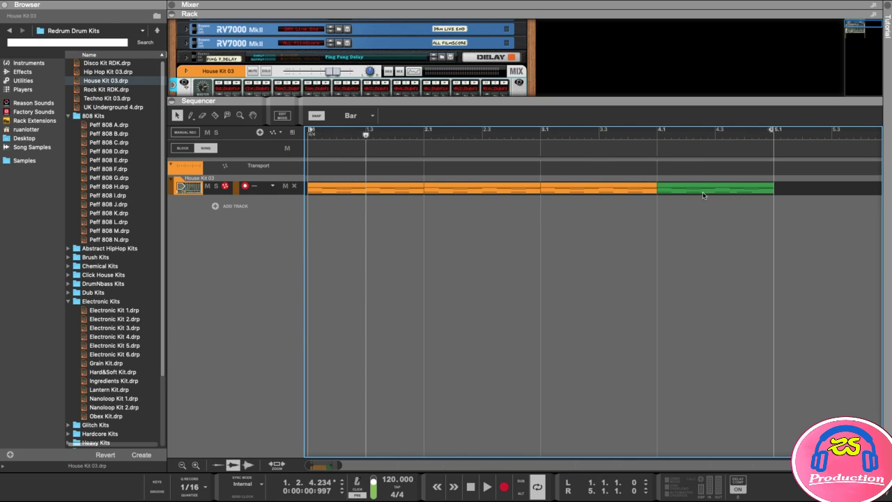
left_click(310, 133)
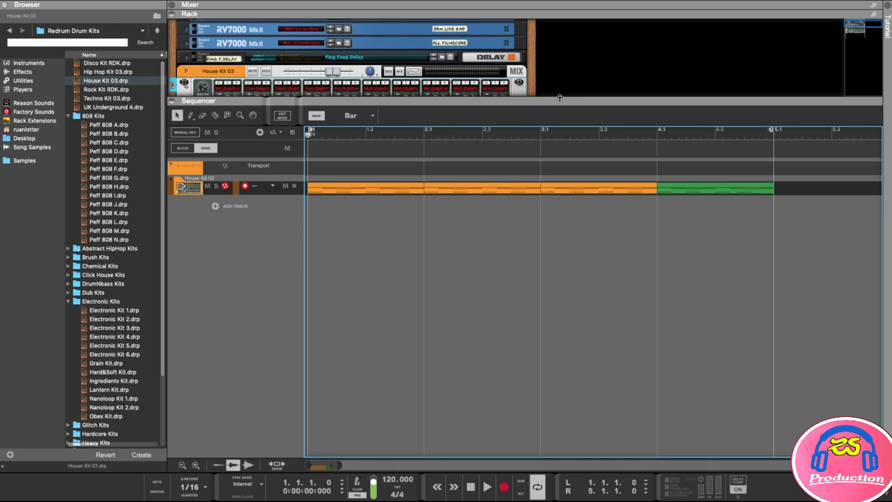
- Enlarge the rack area above the sequencer to examine the full Redrum device loaded with House Kit 03
left_click_drag(558, 101, 549, 268)
scroll(611, 168, "down", 1)
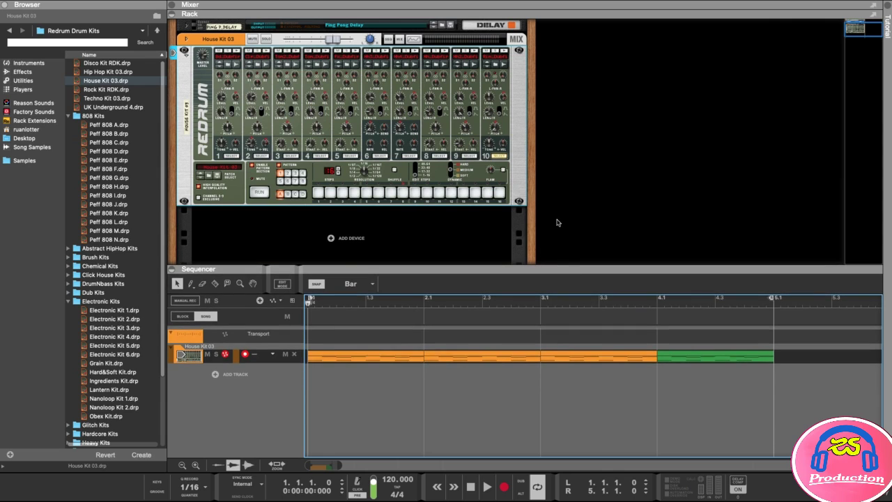
scroll(646, 167, "down", 1)
scroll(642, 170, "up", 1)
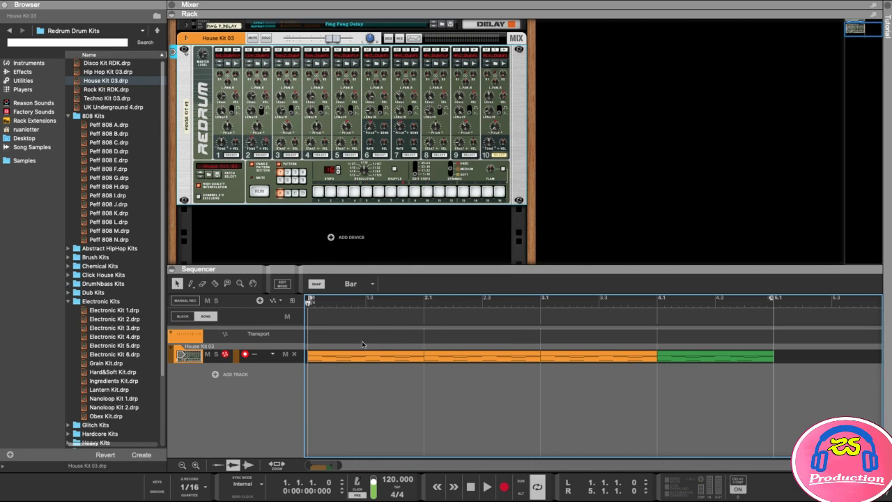
- Inspect the drum lanes and velocities of the bar 1 clip, and return to the arrangement with the full Redrum in view
double_click(389, 359)
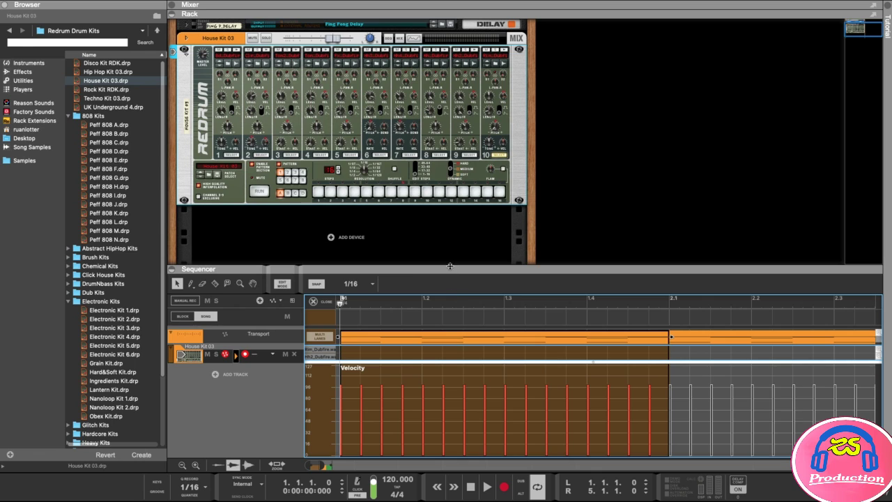
left_click_drag(451, 266, 386, 171)
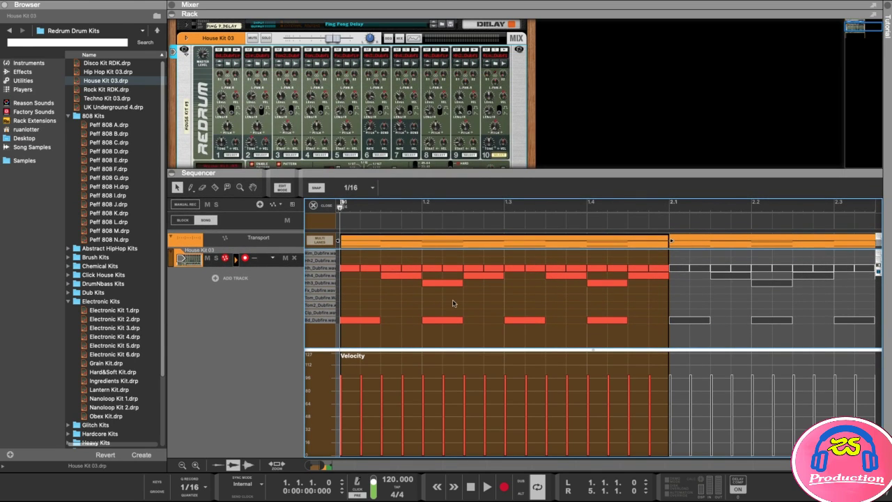
left_click(284, 189)
left_click(385, 311)
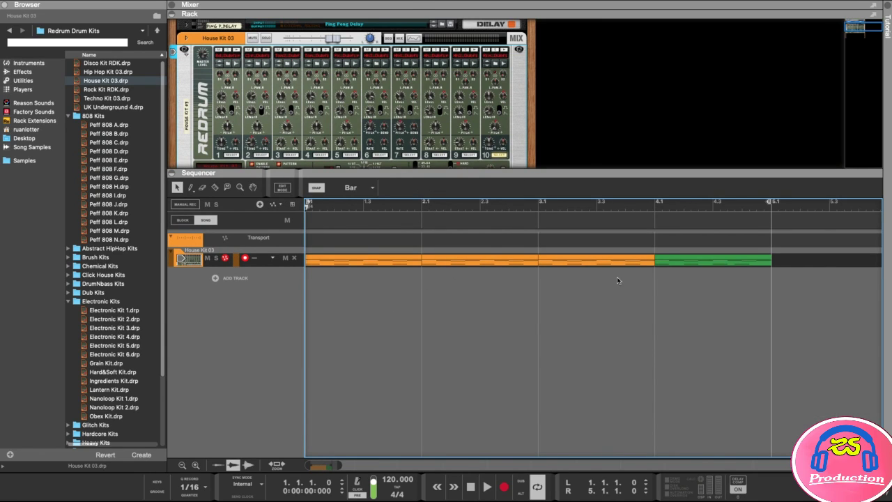
left_click_drag(579, 171, 577, 226)
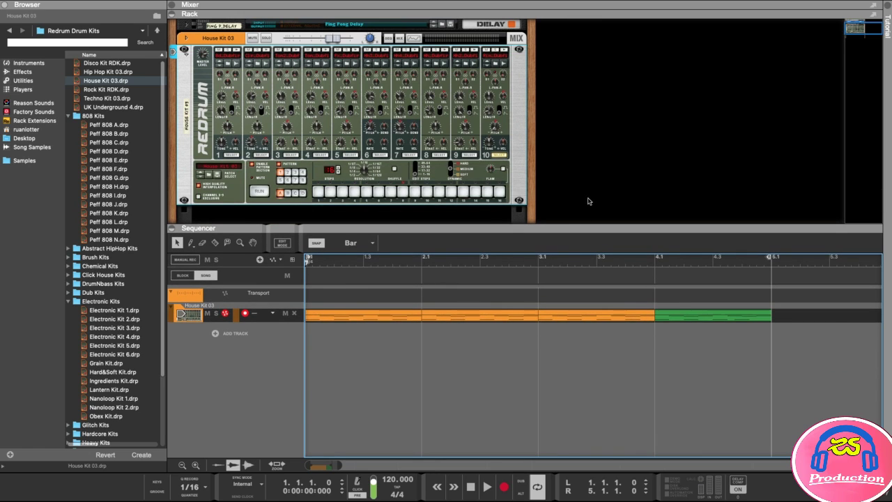